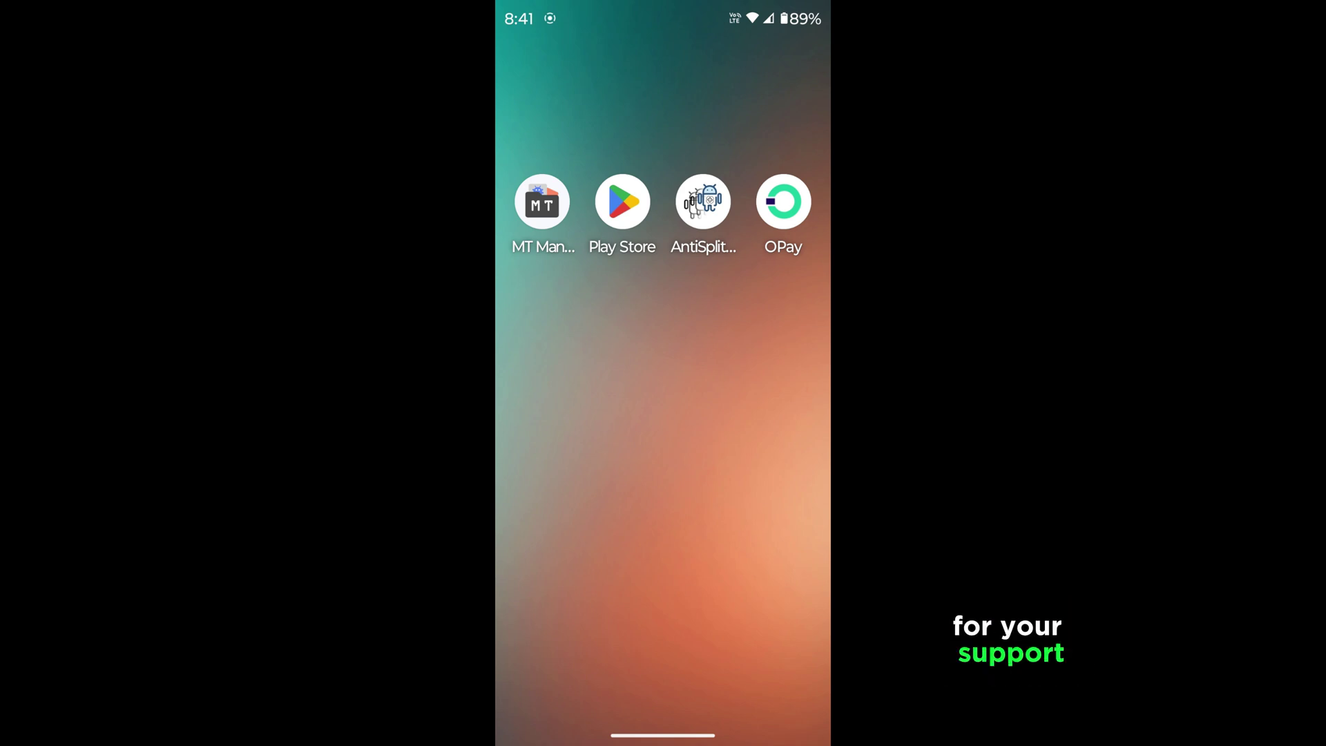
# Launch MT Manager and extract the installed OPay app's APK with the Extract APK tool.
pyautogui.click(782, 201)
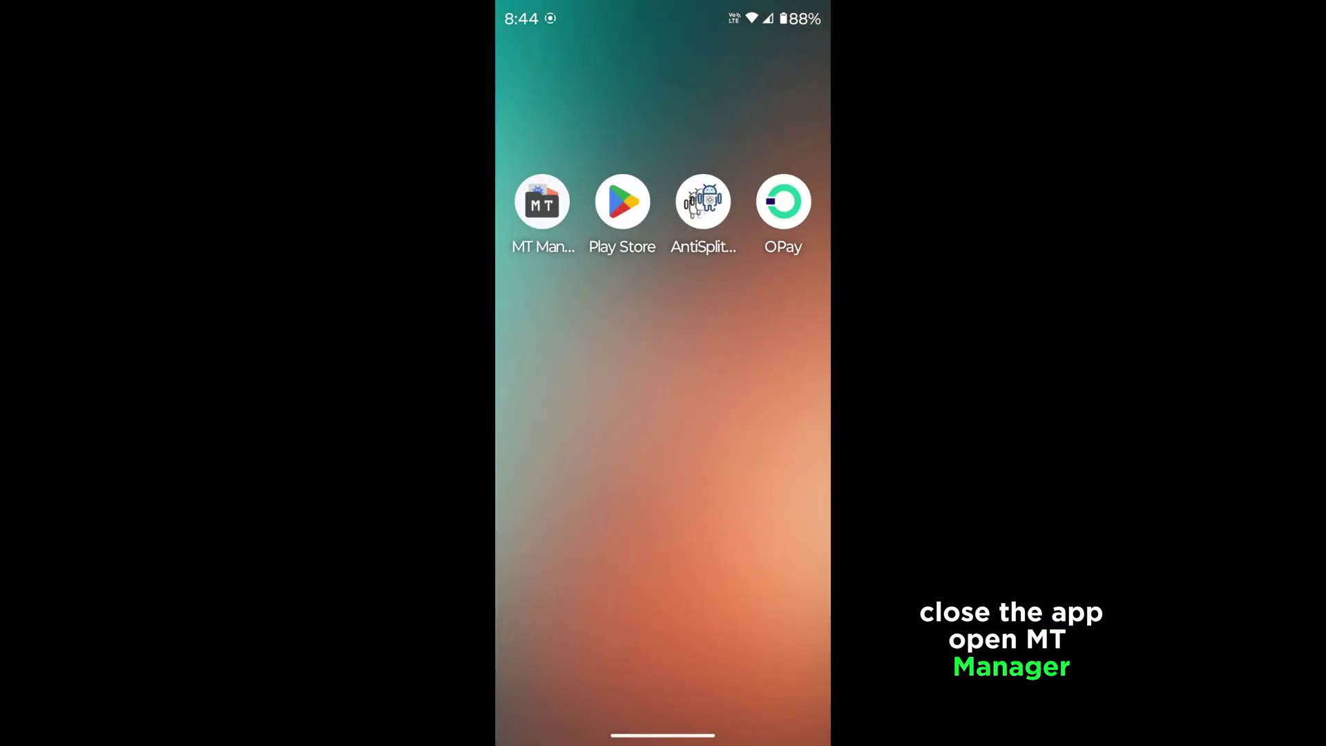
pyautogui.click(541, 199)
pyautogui.click(533, 47)
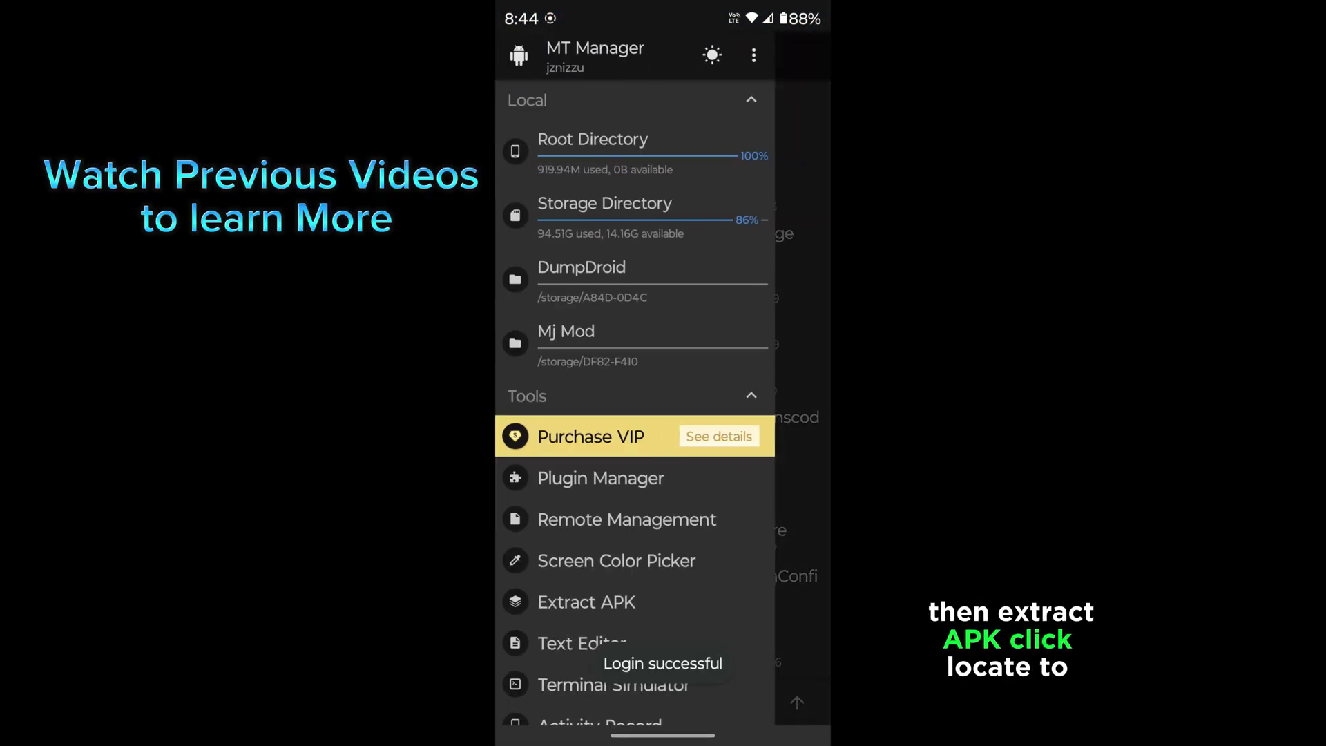
pyautogui.click(587, 602)
pyautogui.click(585, 167)
pyautogui.click(738, 524)
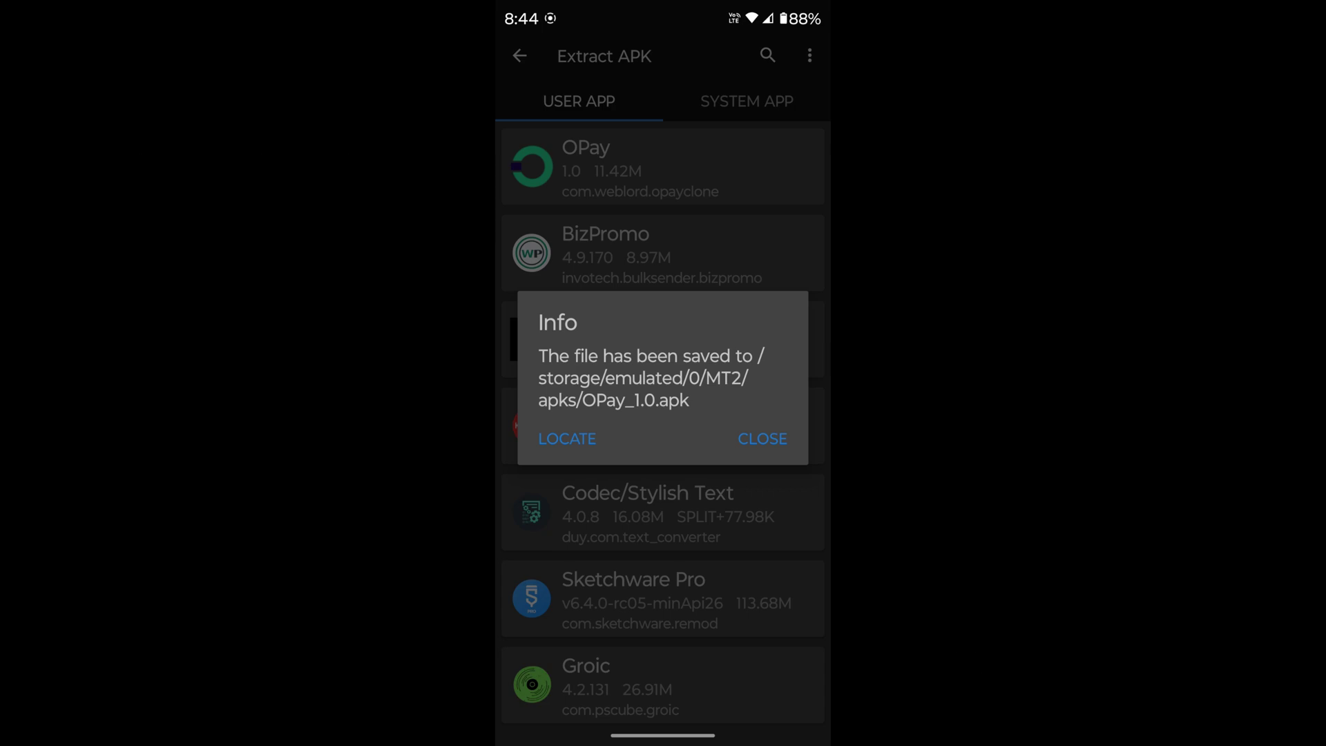
# Locate OPay_1.0.apk, view its contents and load all five classes dex files in Dex Editor plus.
pyautogui.click(566, 438)
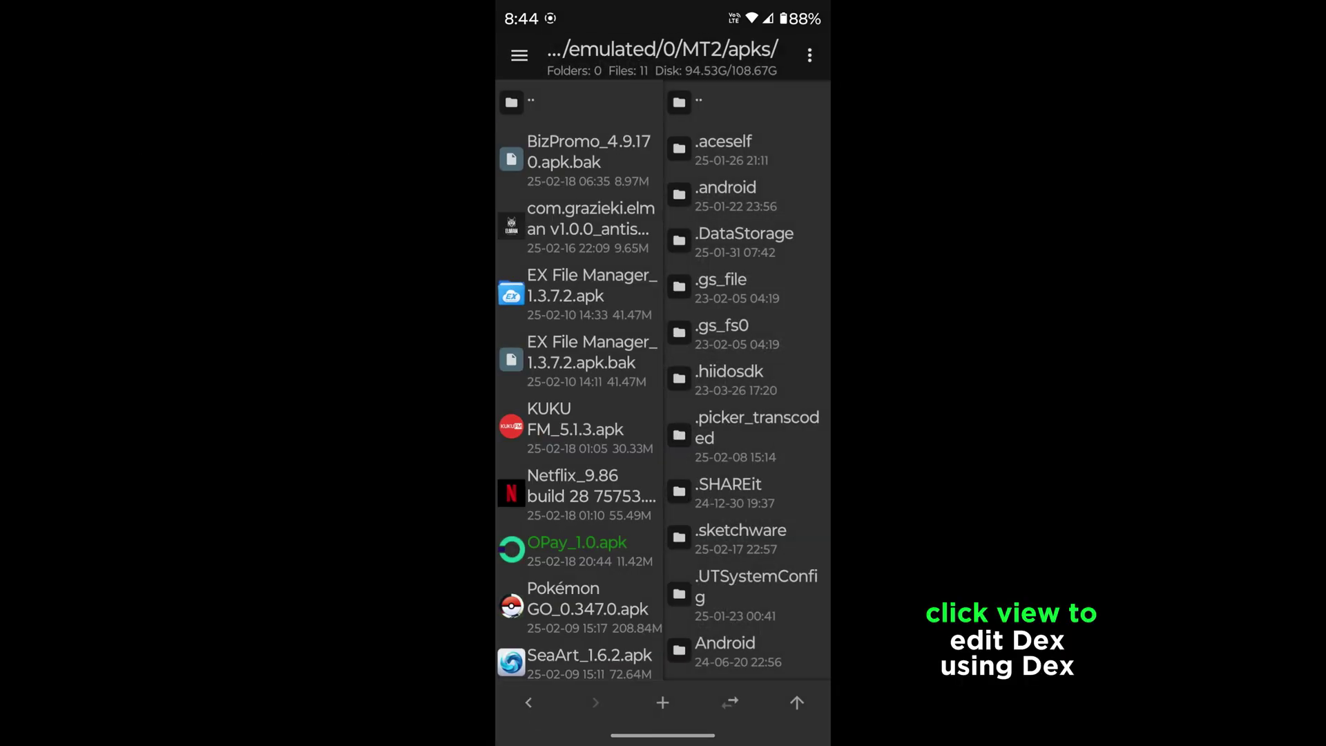
pyautogui.click(578, 549)
pyautogui.click(687, 532)
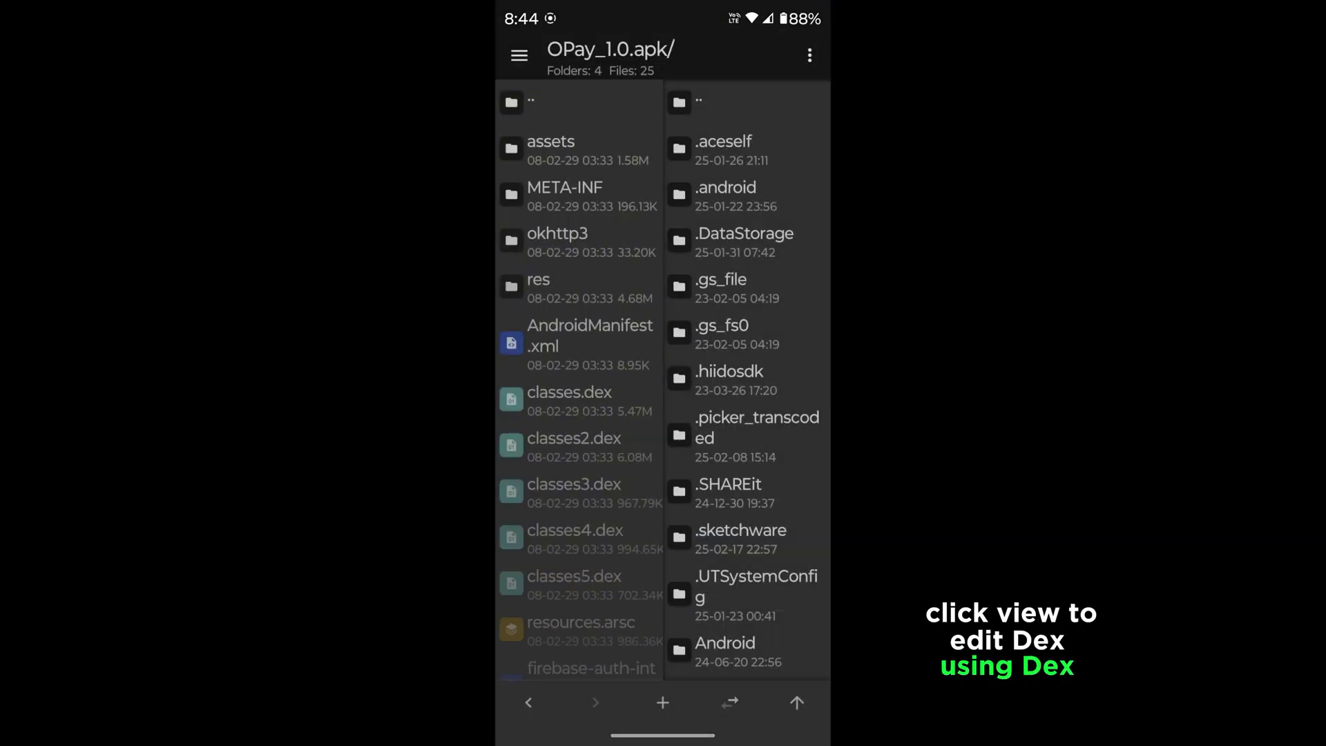
pyautogui.click(560, 399)
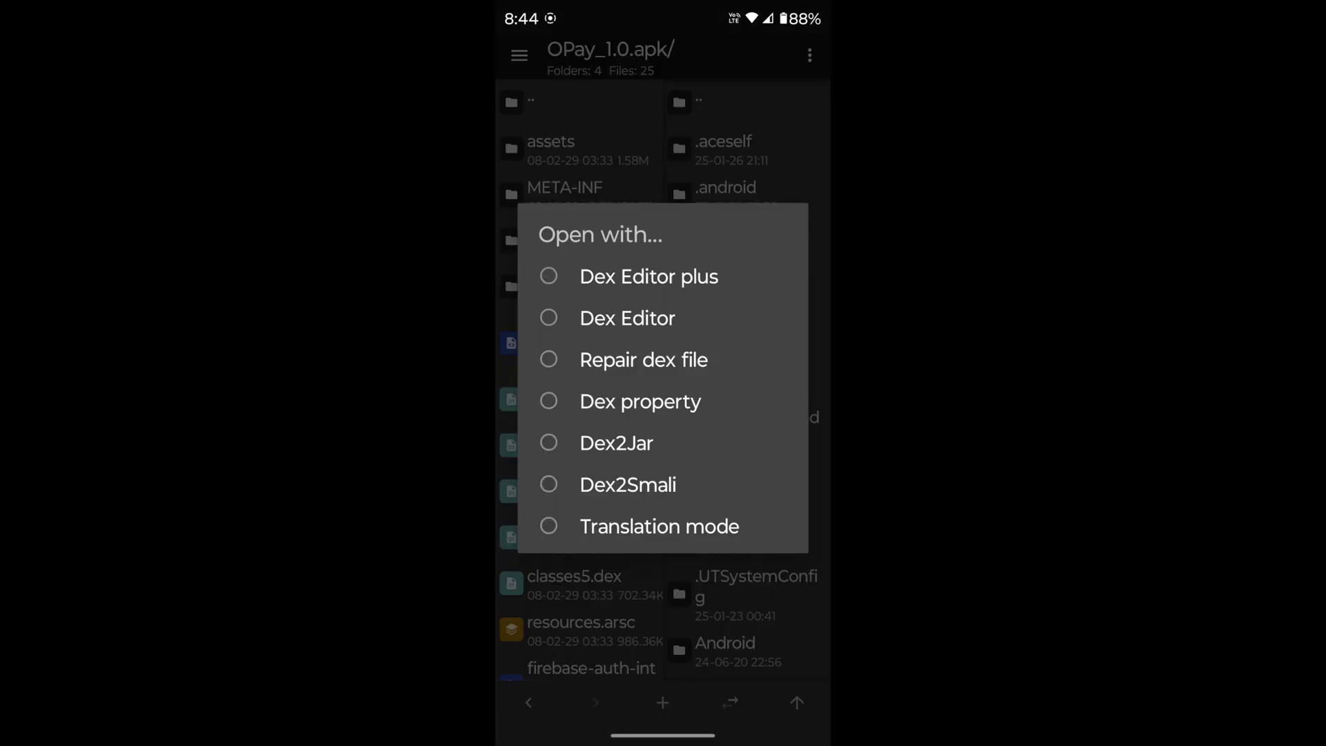
pyautogui.click(628, 275)
pyautogui.click(580, 507)
pyautogui.click(766, 463)
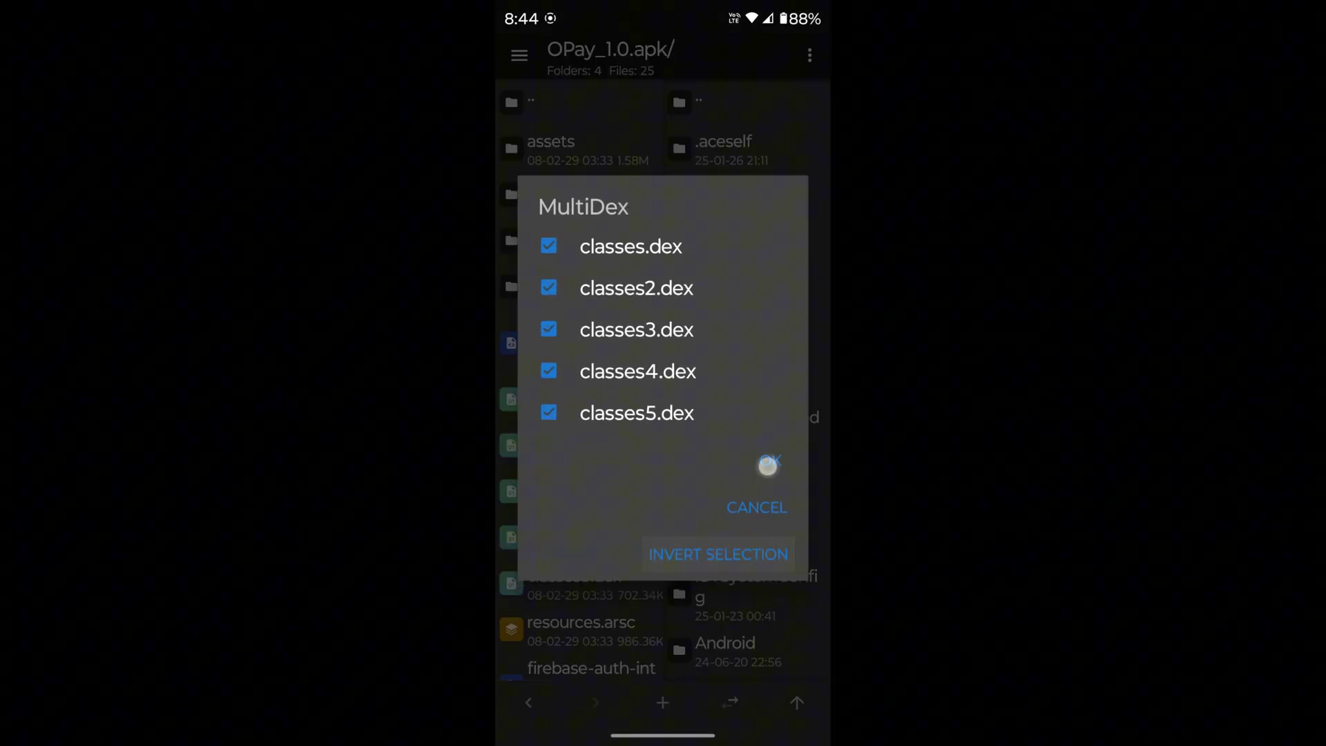
# Run a new Smali code search for 'screenshot' across the loaded dex files.
pyautogui.click(699, 103)
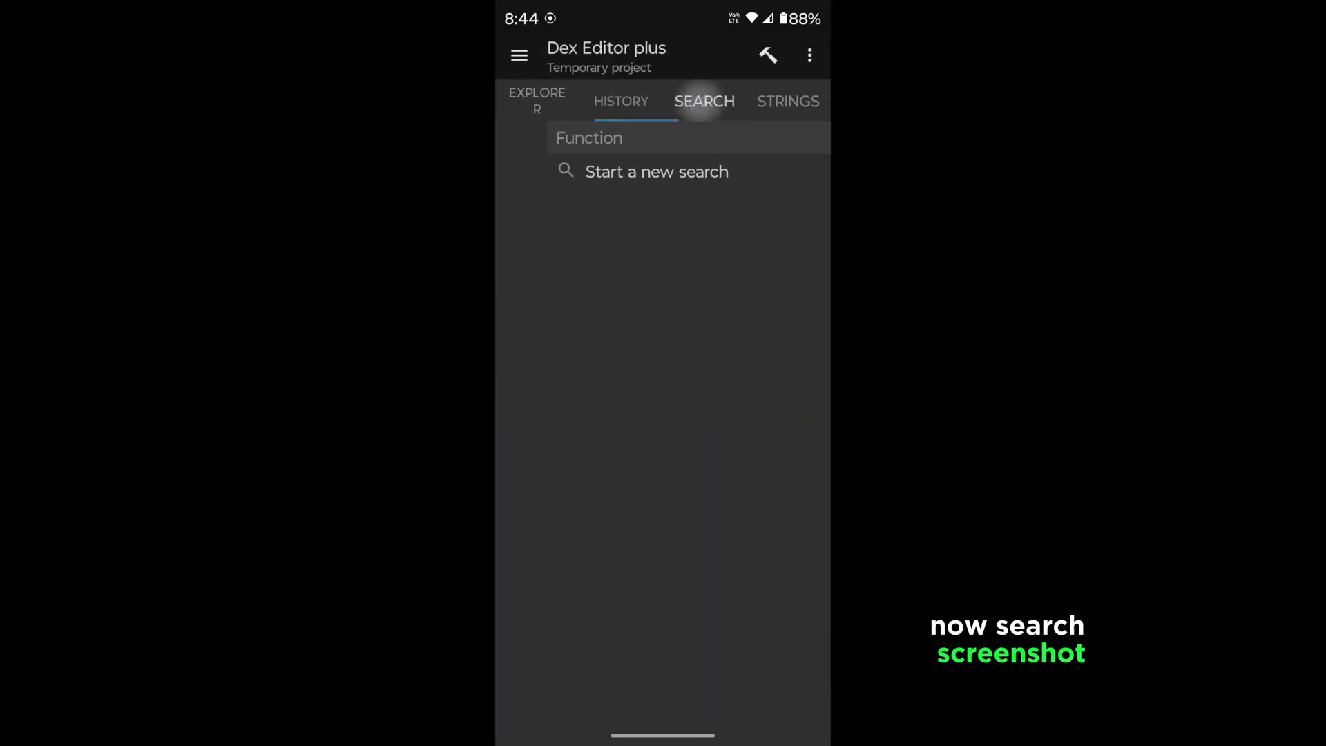
pyautogui.click(626, 167)
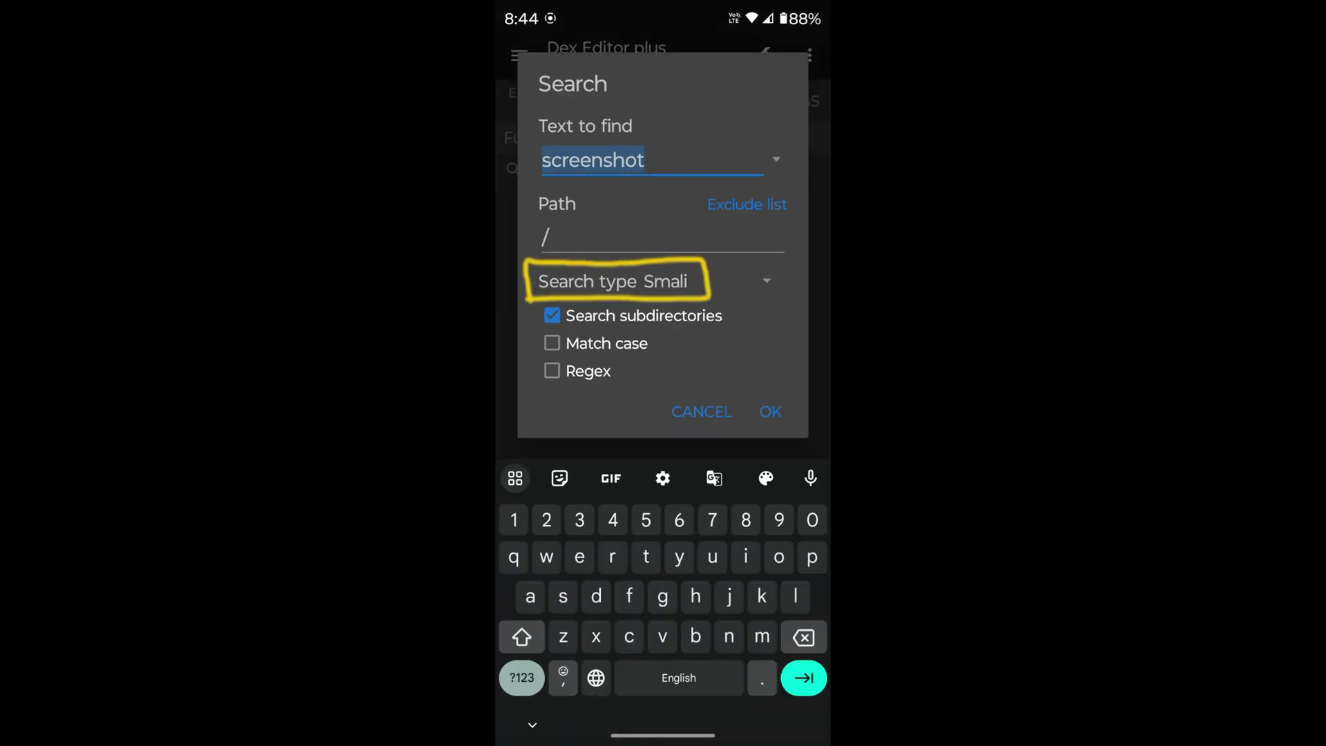
pyautogui.click(769, 411)
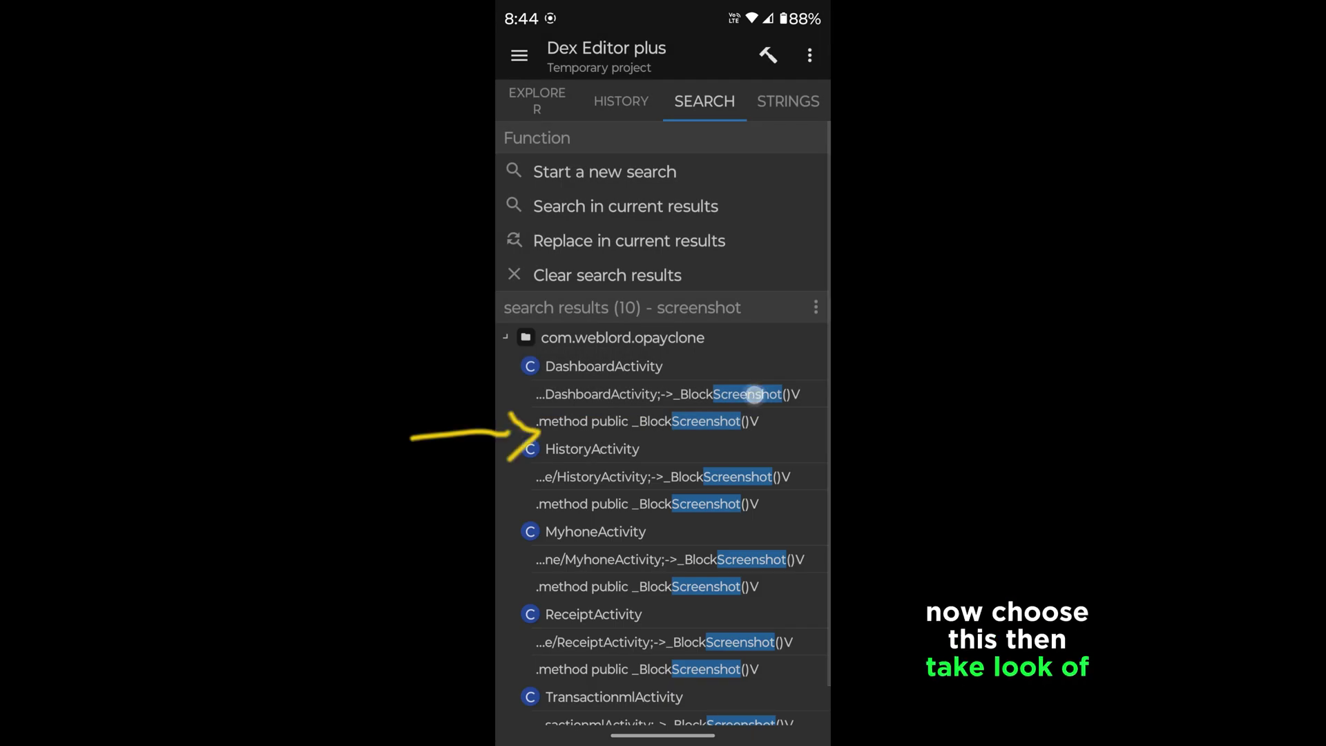
# Delete lines 2837–2846, the window-flag code, from DashboardActivity's _BlockScreenshot method.
pyautogui.click(753, 394)
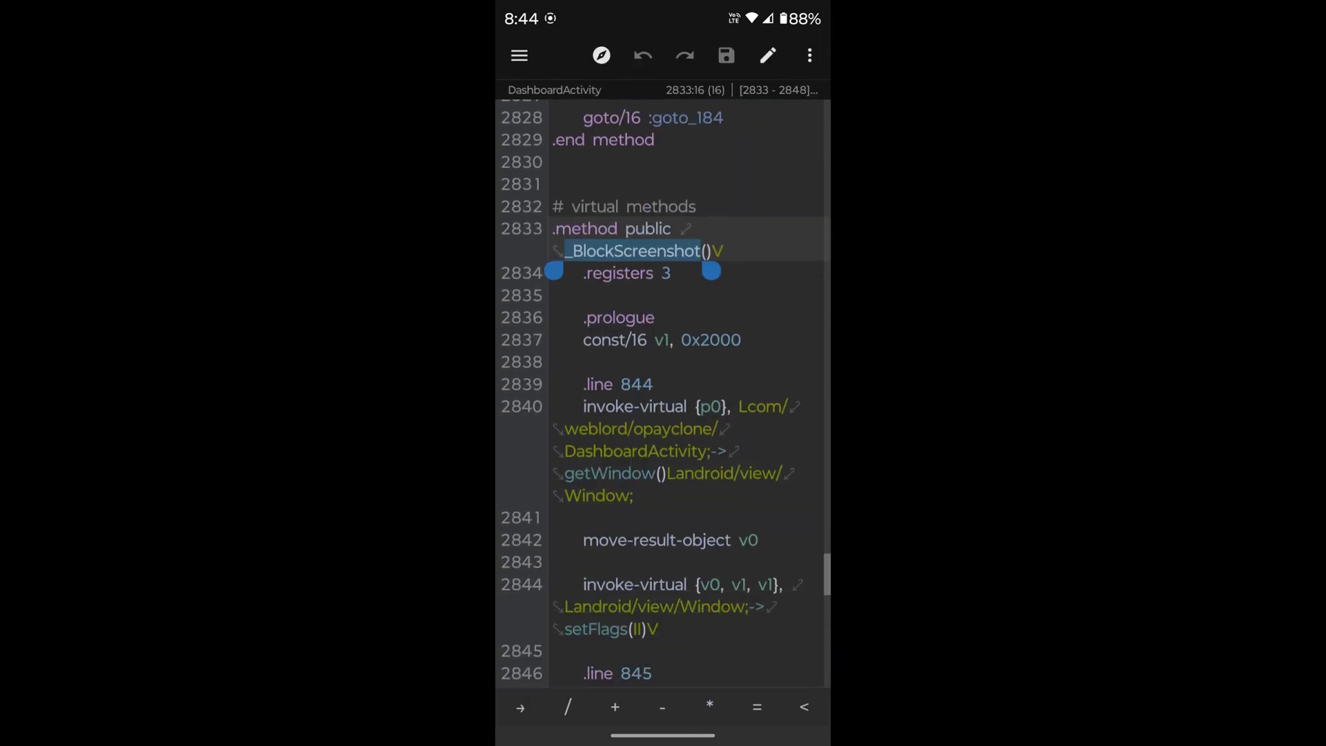
pyautogui.scroll(-2, 746, 450)
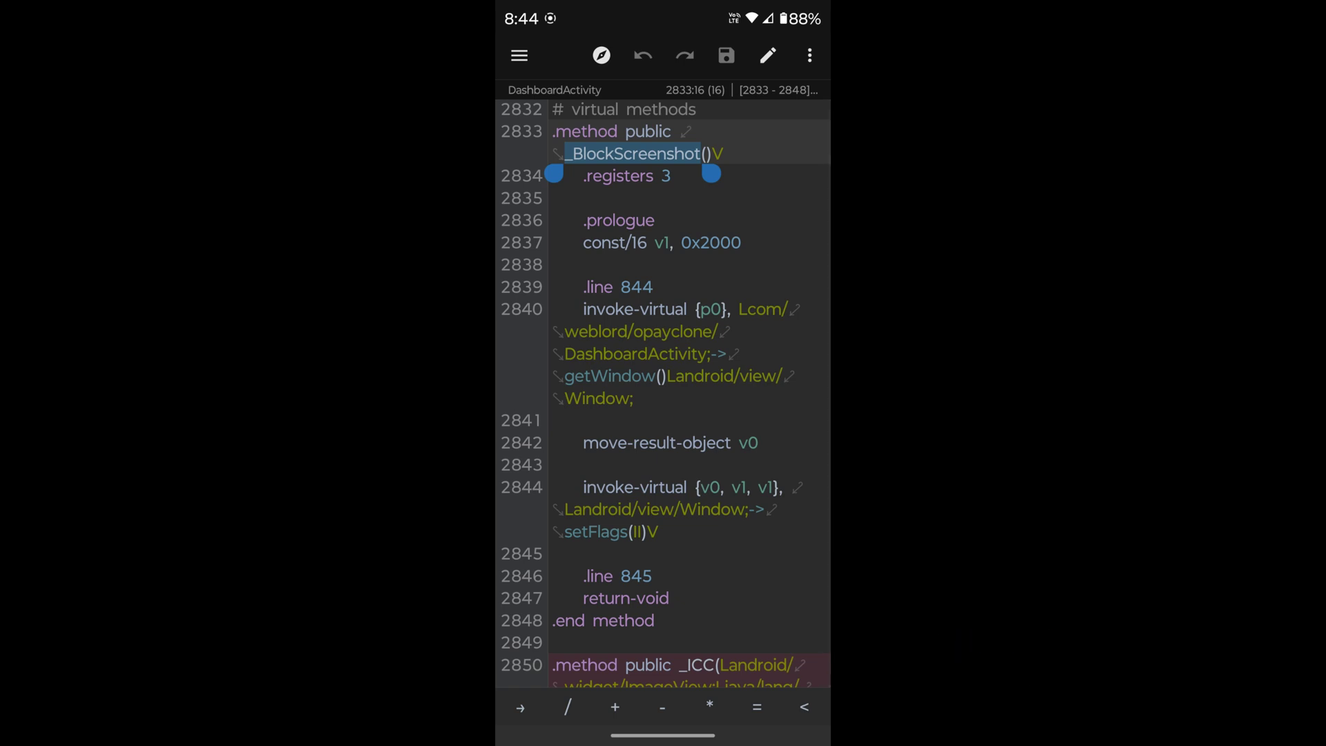
pyautogui.click(596, 246)
pyautogui.moveTo(627, 261); pyautogui.dragTo(735, 571)
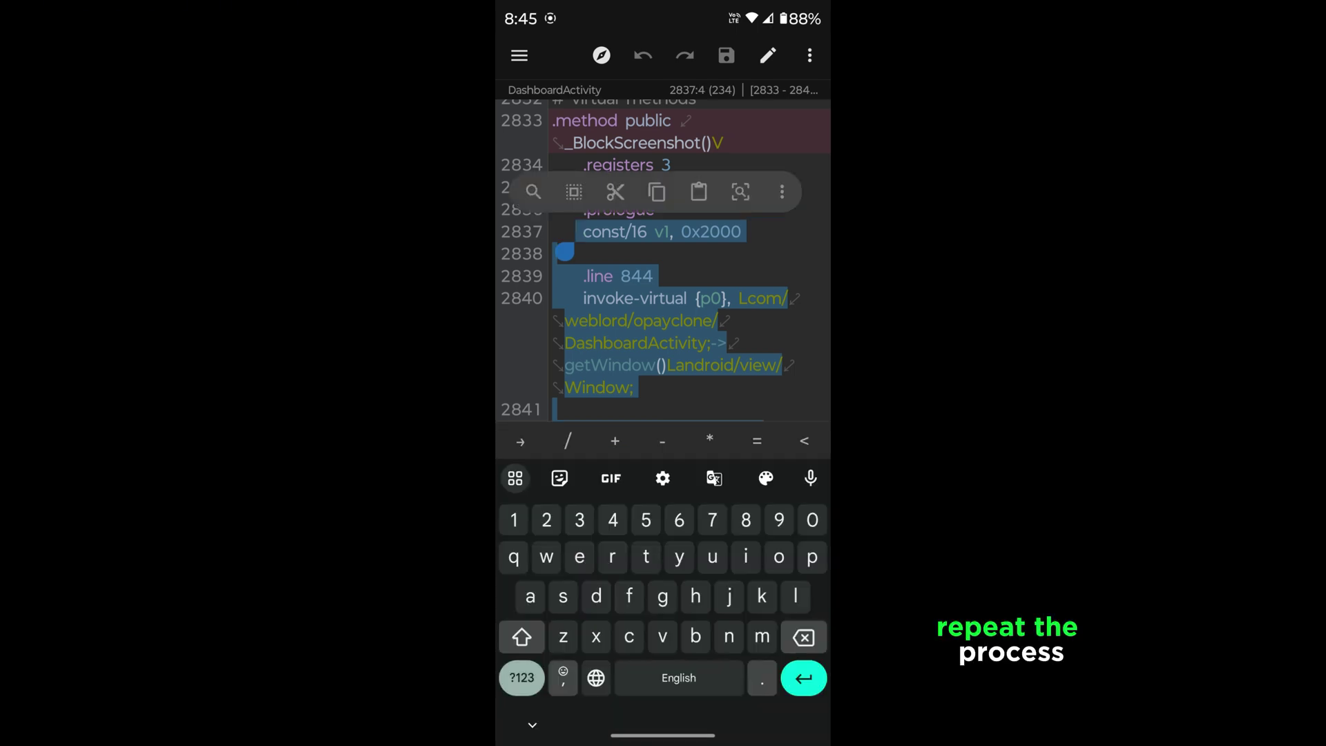
pyautogui.press('BackSpace')
pyautogui.scroll(-5, 755, 245)
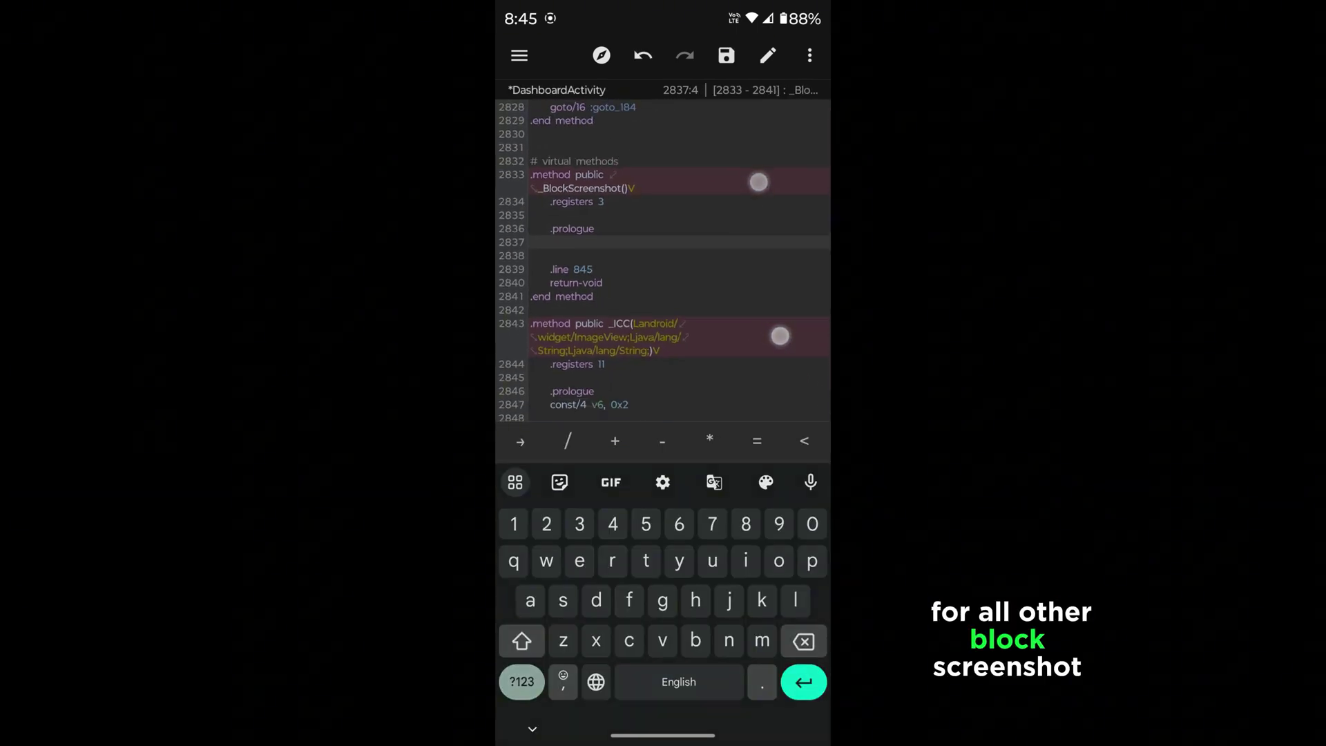
# Save DashboardActivity, then clear lines 1131–1139 from HistoryActivity's _BlockScreenshot method.
pyautogui.click(724, 56)
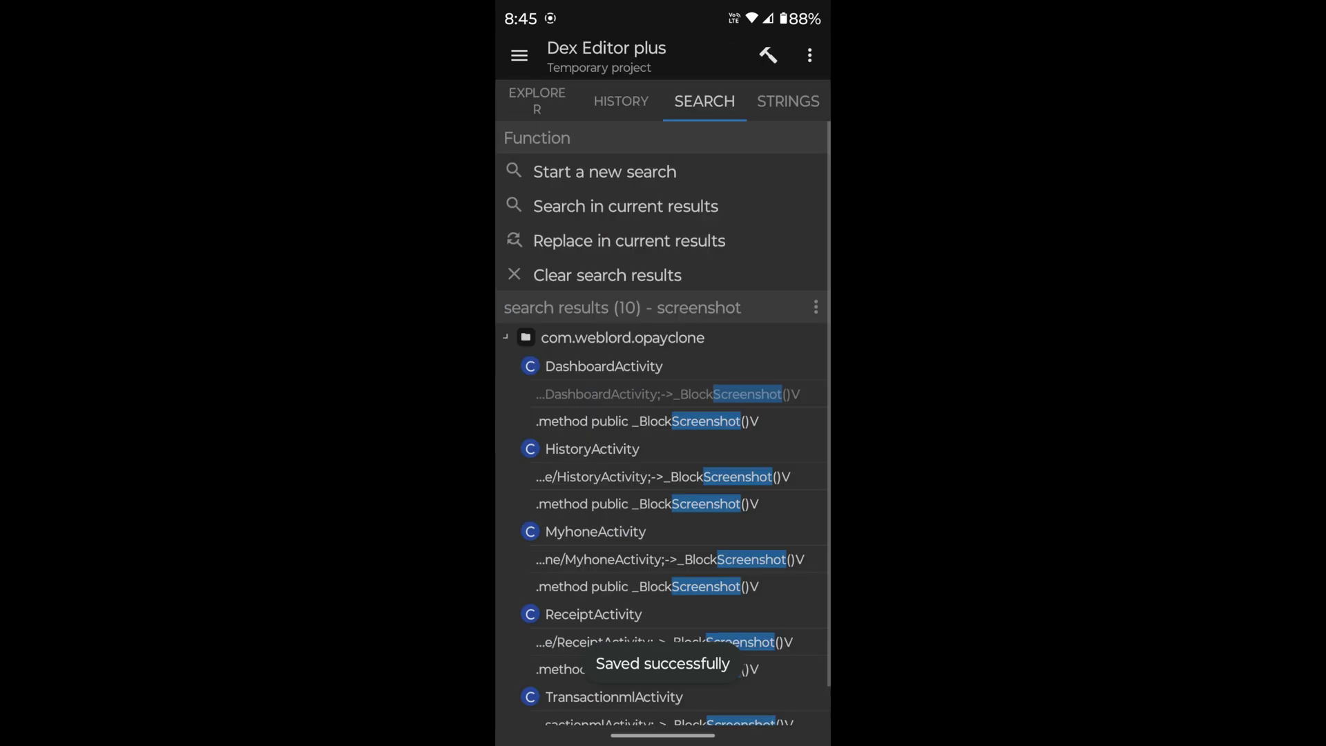
pyautogui.click(651, 470)
pyautogui.moveTo(611, 315); pyautogui.dragTo(696, 630)
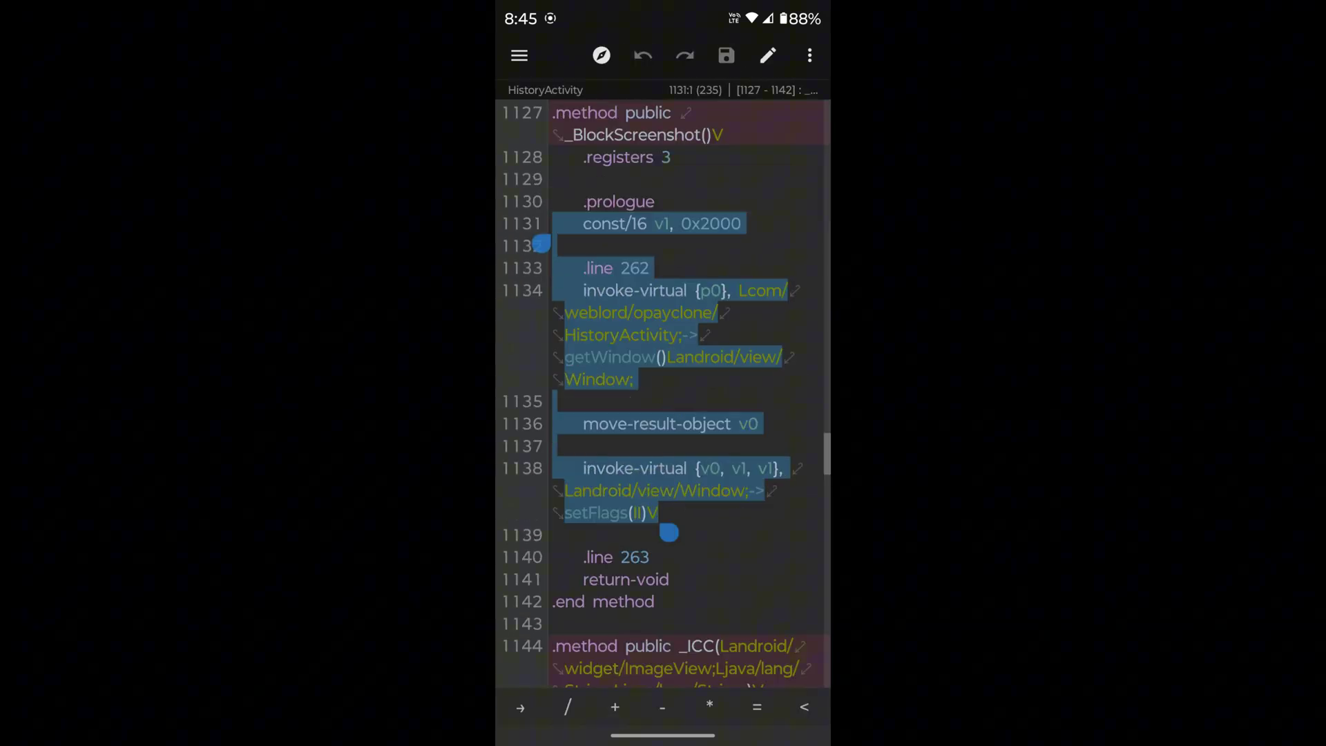
pyautogui.click(577, 183)
# Cut the blocking code from the MyhoneActivity and ReceiptActivity _BlockScreenshot methods.
pyautogui.click(647, 587)
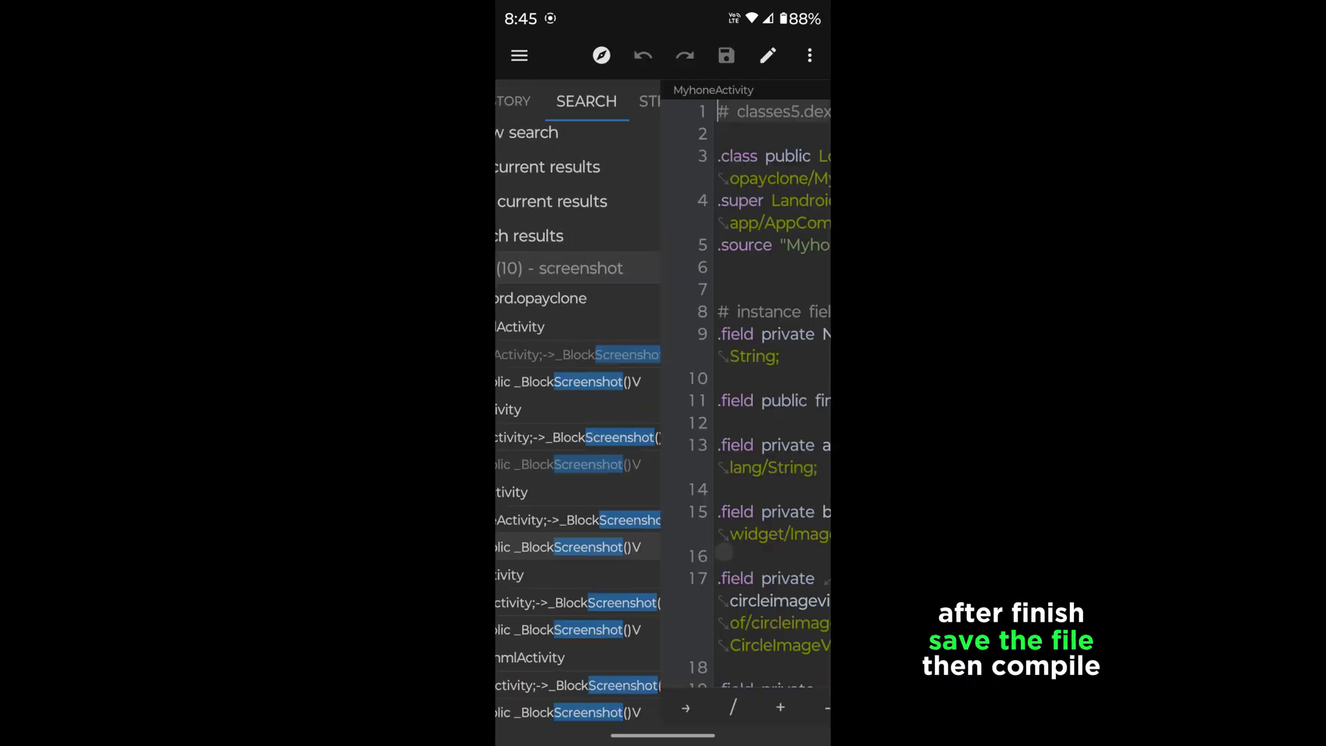
pyautogui.moveTo(582, 252); pyautogui.dragTo(698, 559)
pyautogui.click(611, 222)
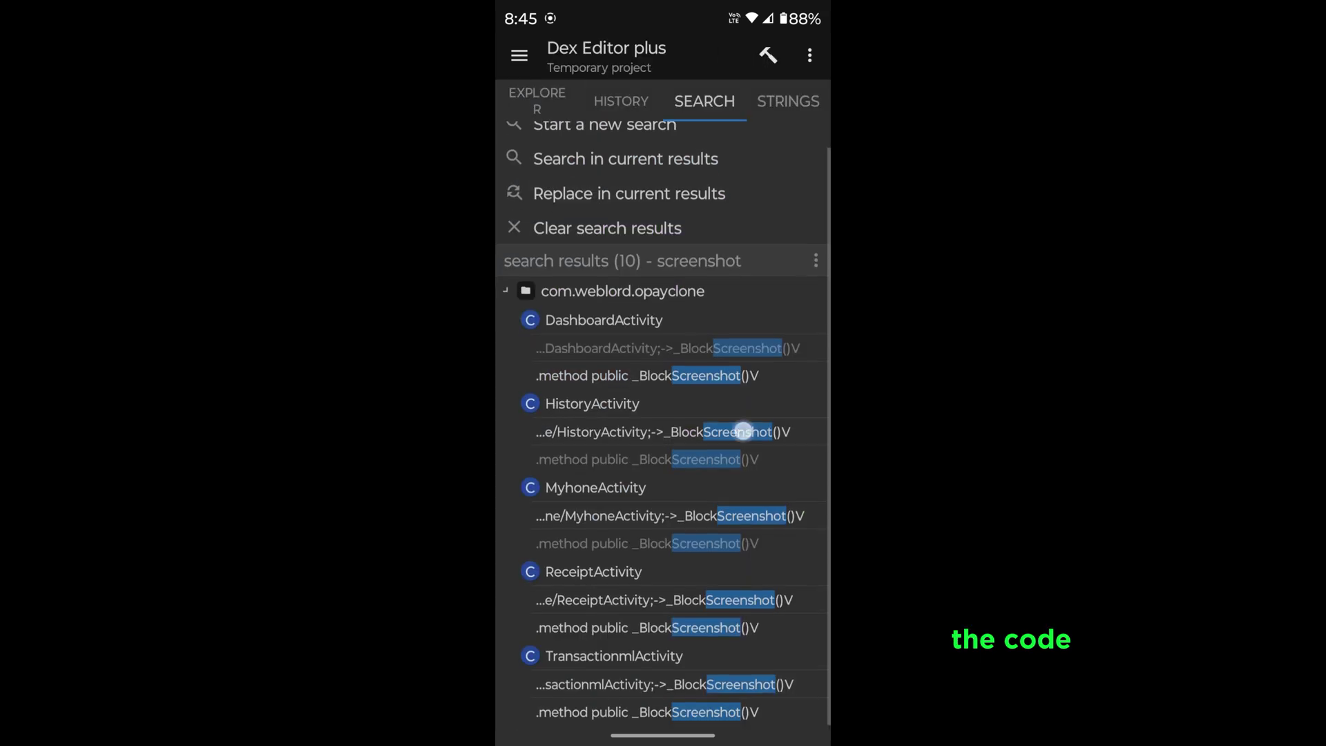
pyautogui.click(650, 601)
pyautogui.scroll(-2, 663, 414)
pyautogui.doubleClick(611, 171)
pyautogui.moveTo(624, 185); pyautogui.dragTo(669, 477)
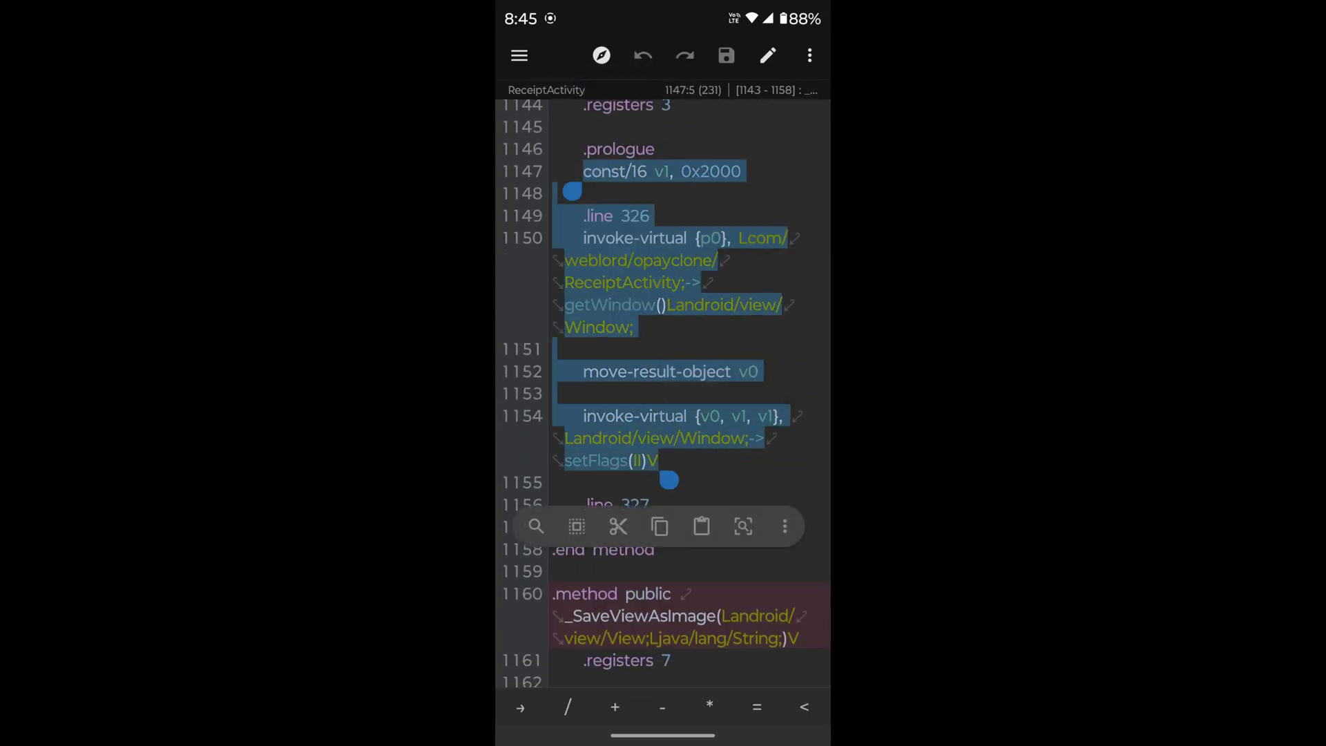
pyautogui.click(619, 524)
pyautogui.scroll(-5, 663, 414)
pyautogui.scroll(1, 595, 241)
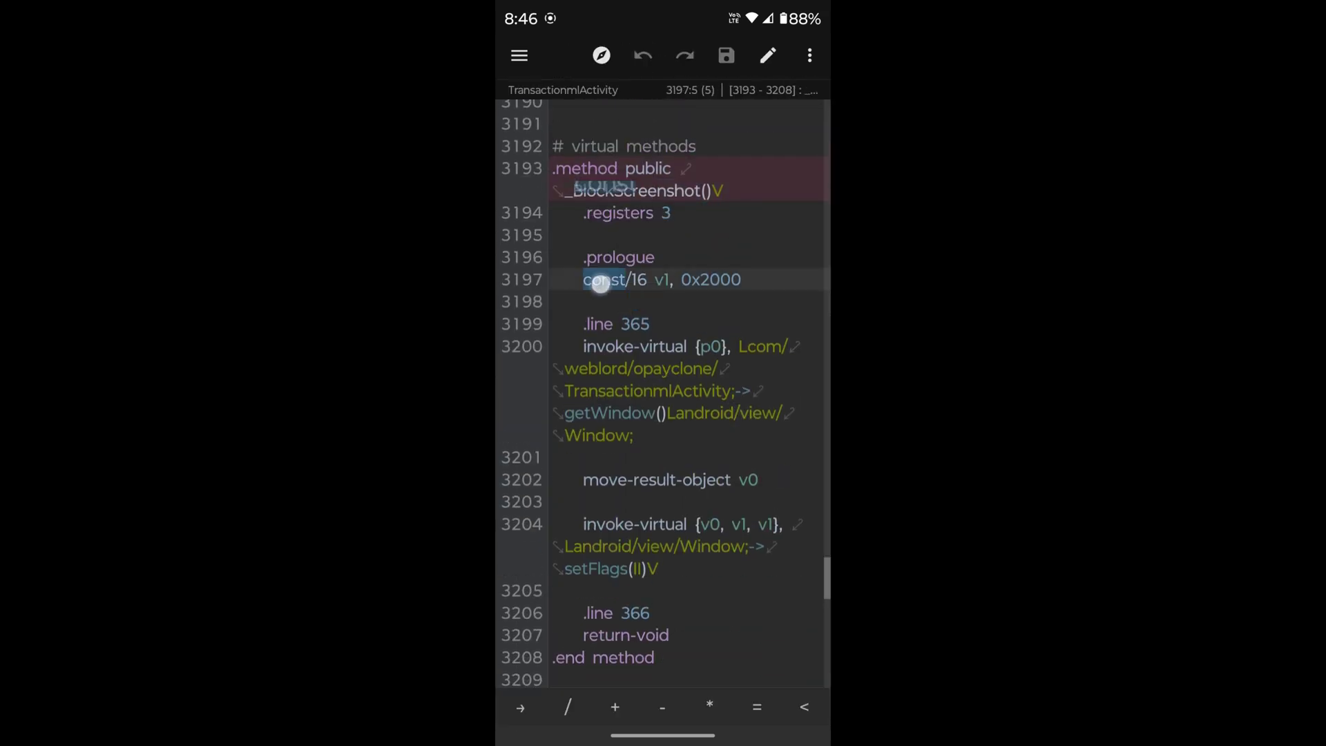
# Cut lines 3197–3206 from TransactionmlActivity's _BlockScreenshot, then compile and save the dex changes.
pyautogui.moveTo(592, 281); pyautogui.dragTo(666, 583)
pyautogui.click(615, 636)
pyautogui.moveTo(827, 479); pyautogui.dragTo(766, 480)
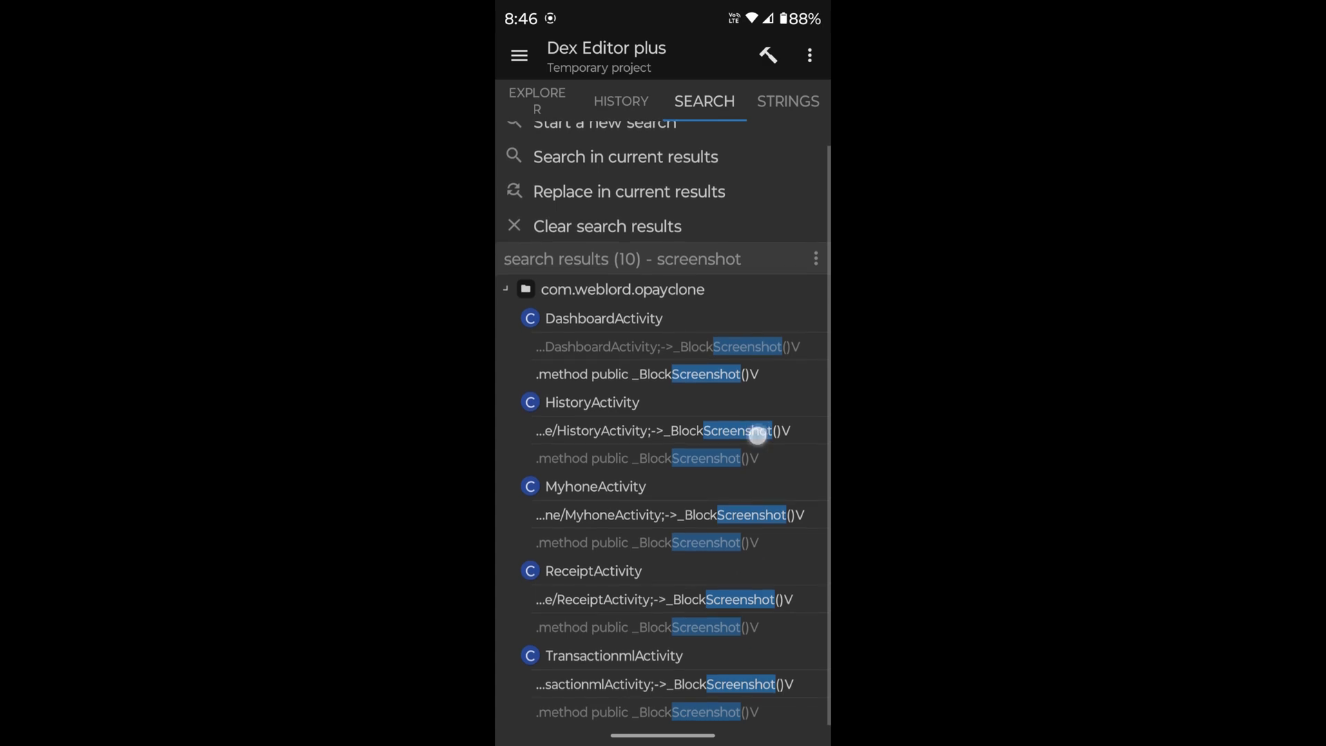
pyautogui.click(766, 54)
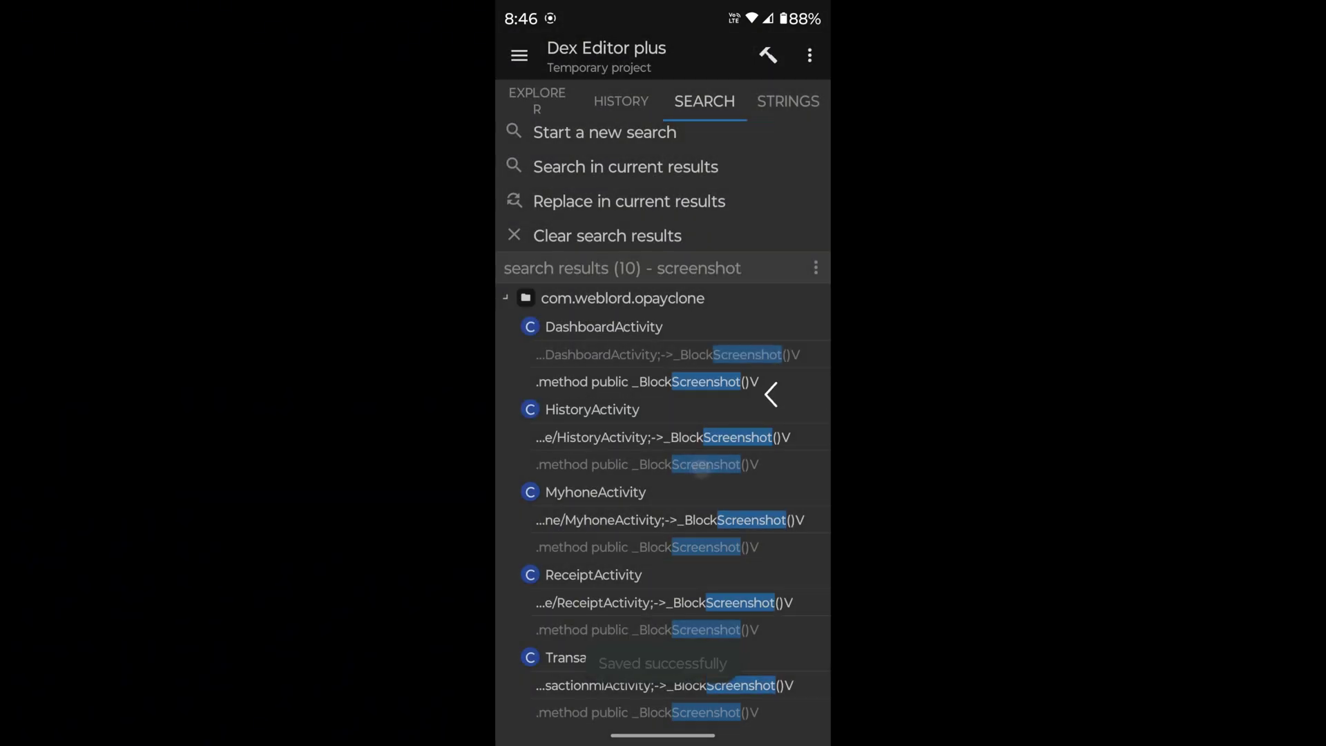
# Leave Dex Editor, update the APK with modified classes5.dex using auto-sign, and reopen OPay_1.0.apk.
pyautogui.moveTo(827, 446); pyautogui.dragTo(772, 445)
pyautogui.moveTo(826, 400); pyautogui.dragTo(772, 399)
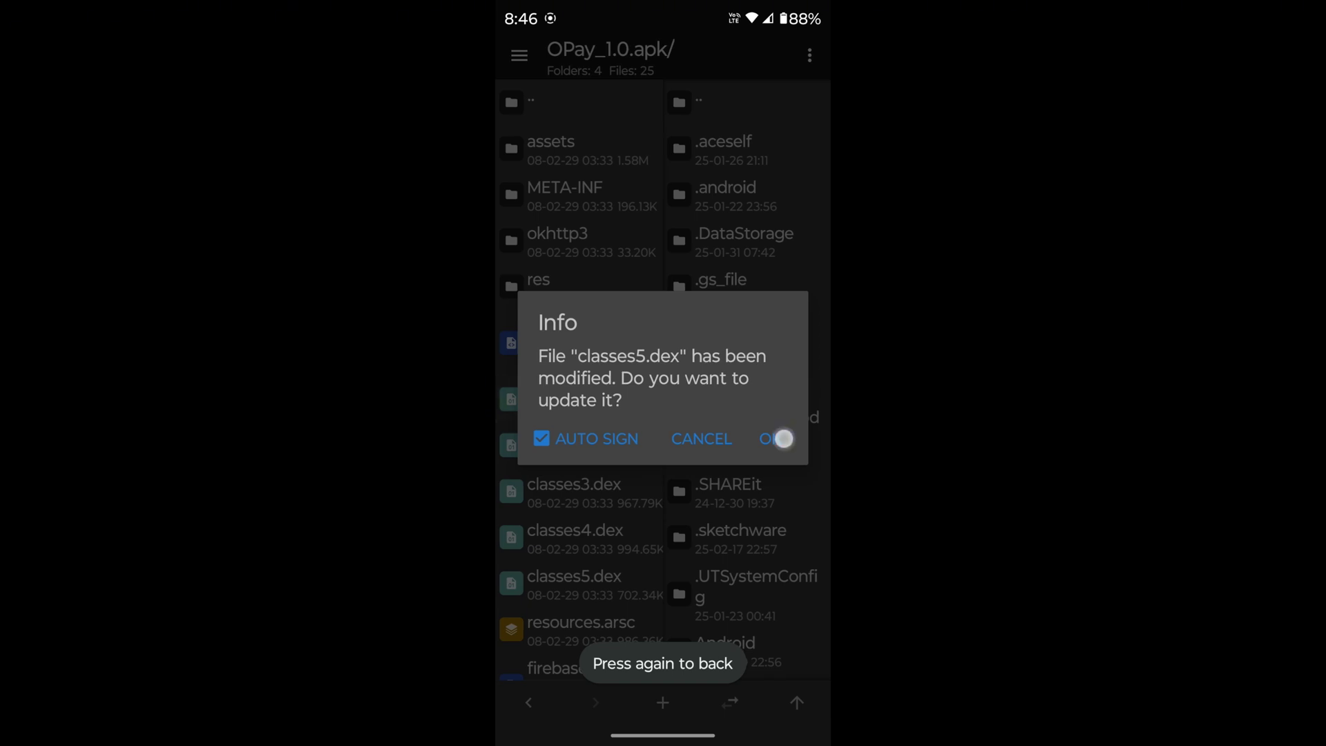
pyautogui.click(781, 438)
pyautogui.click(584, 104)
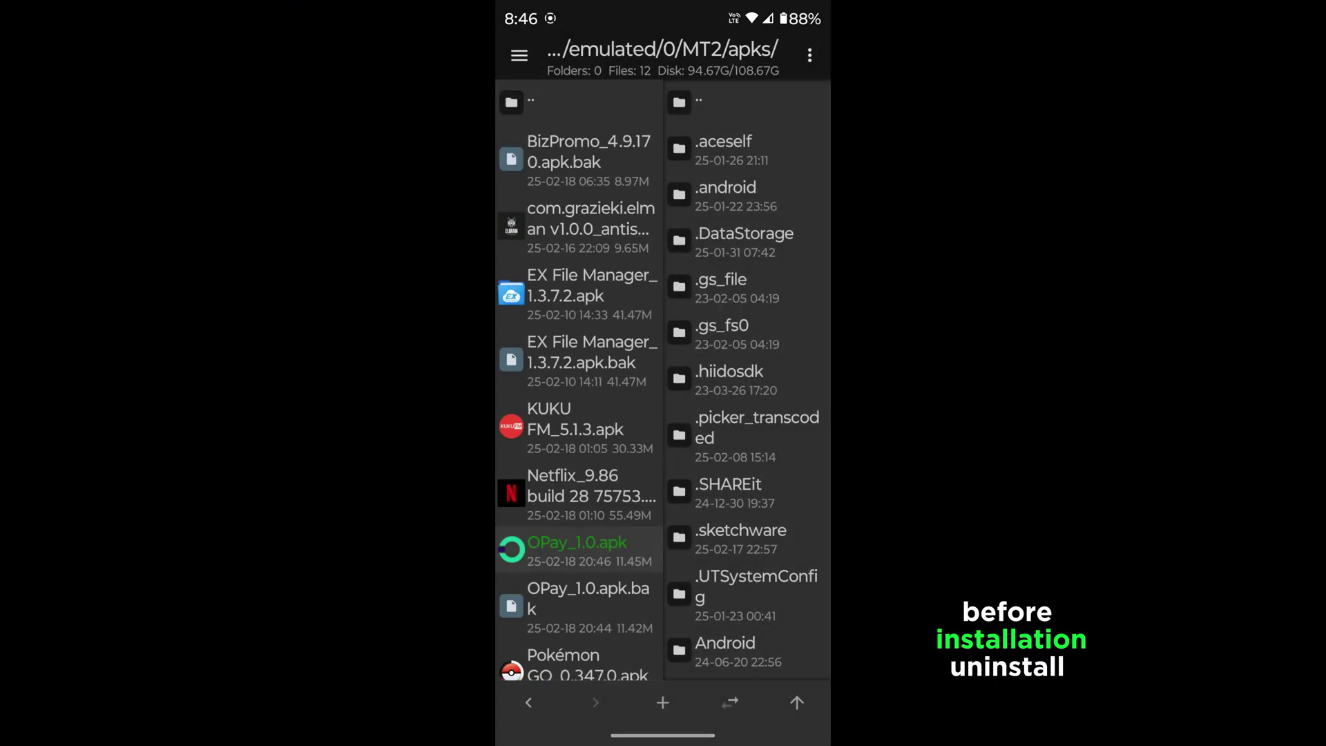
pyautogui.click(580, 549)
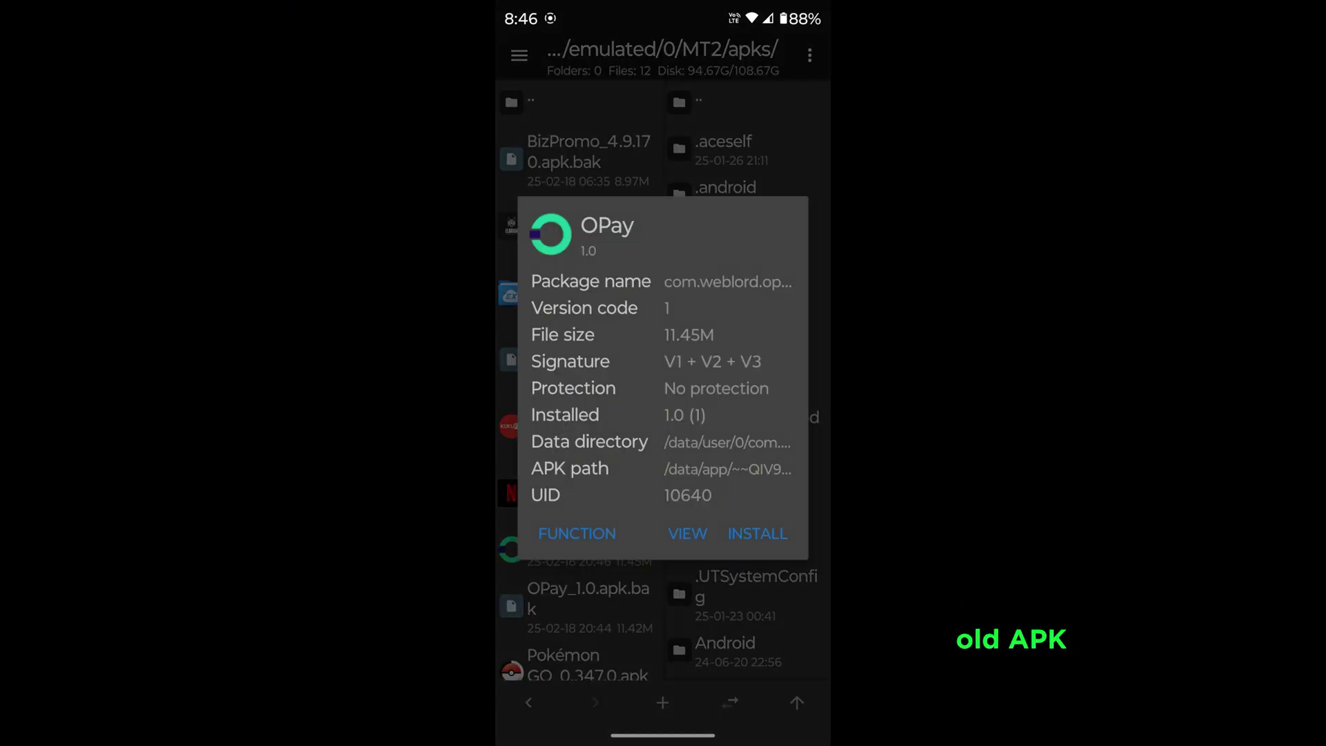
# Uninstall the original OPay app from the home screen and return to MT Manager.
pyautogui.moveTo(668, 656); pyautogui.dragTo(663, 362)
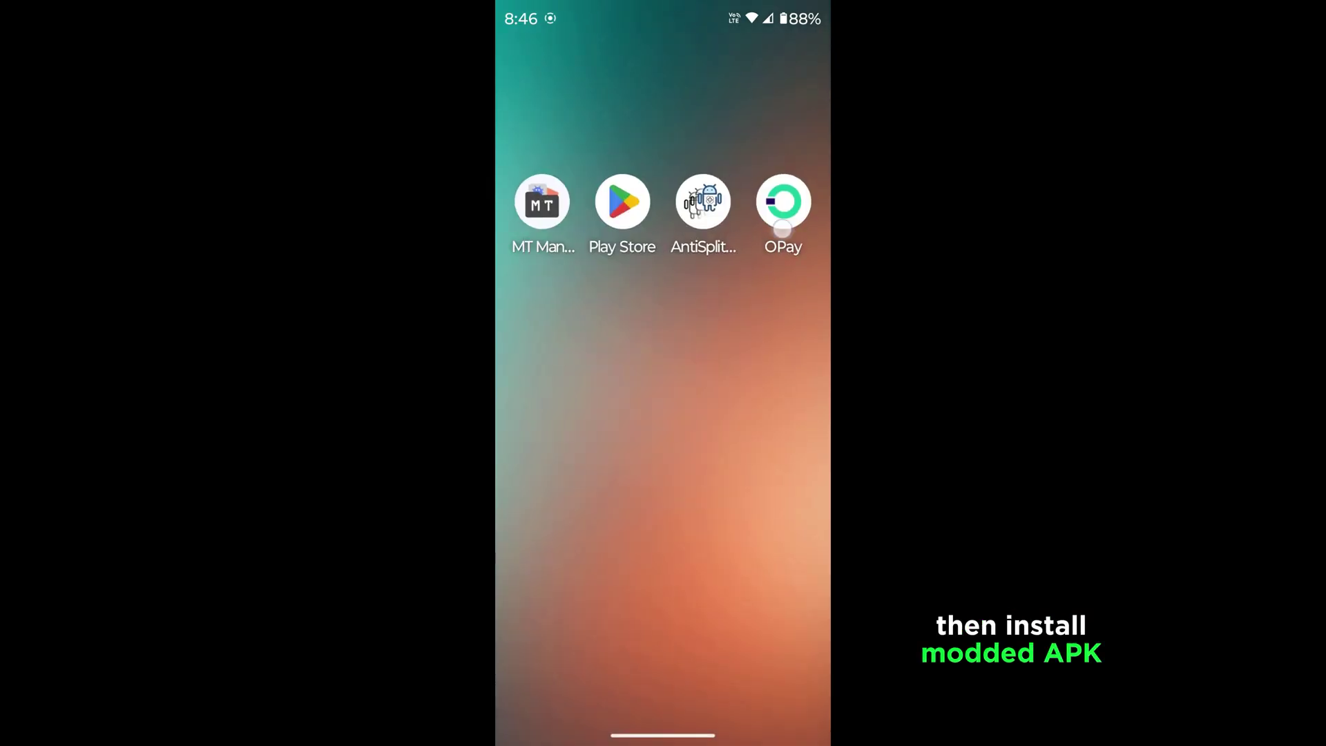
pyautogui.moveTo(784, 201); pyautogui.dragTo(712, 84)
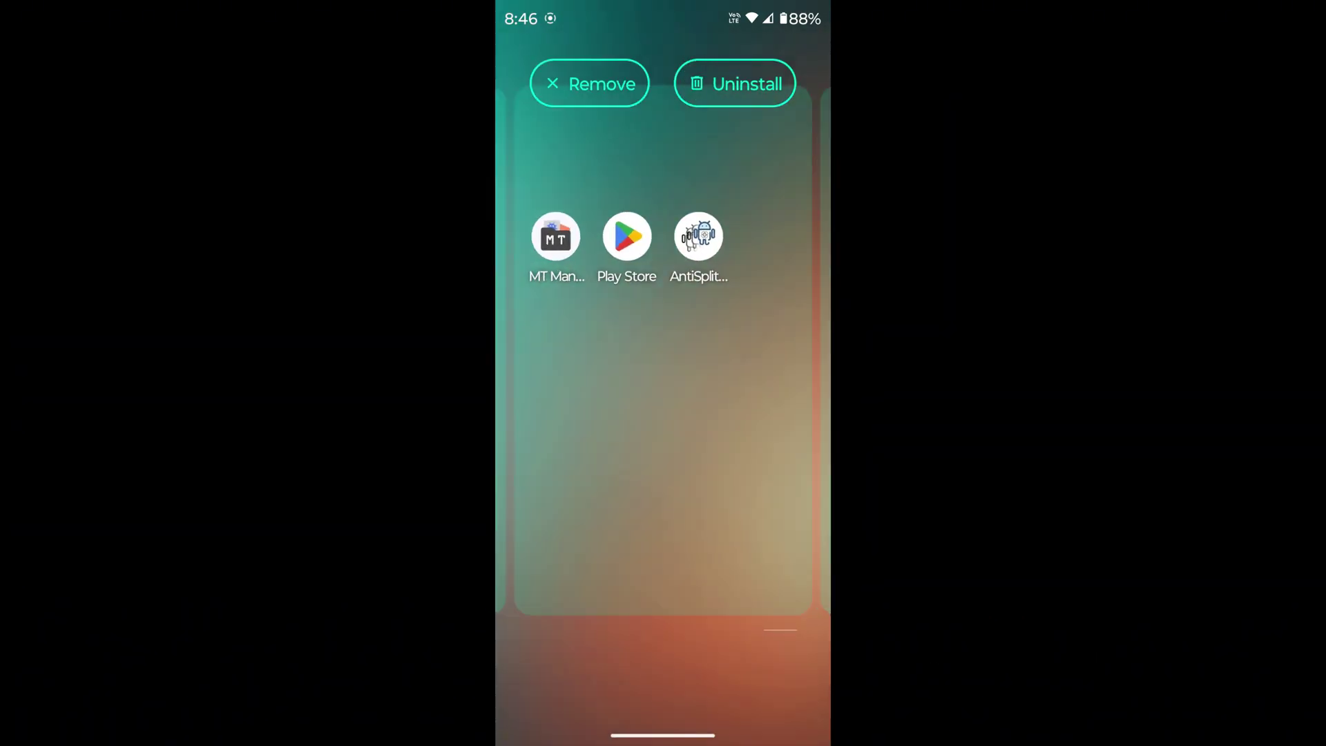
pyautogui.click(769, 425)
pyautogui.moveTo(678, 667); pyautogui.dragTo(669, 508)
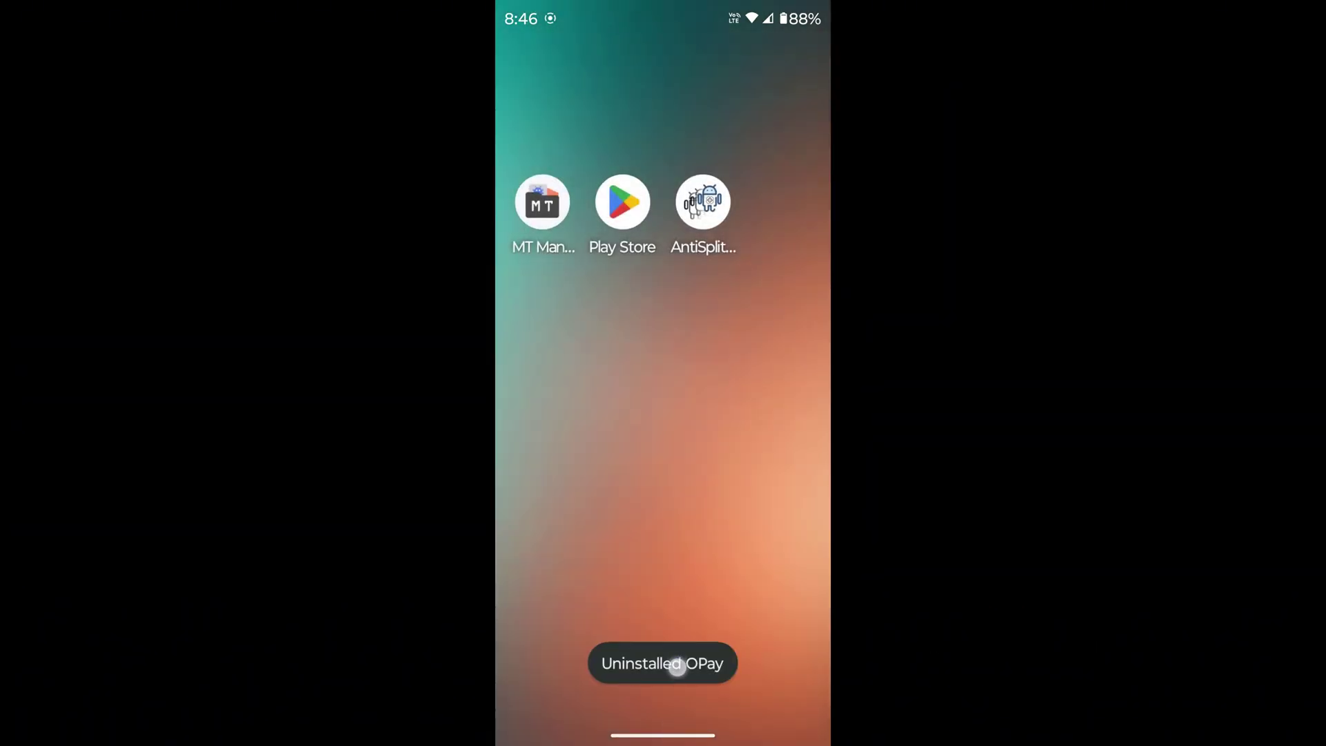
pyautogui.click(669, 508)
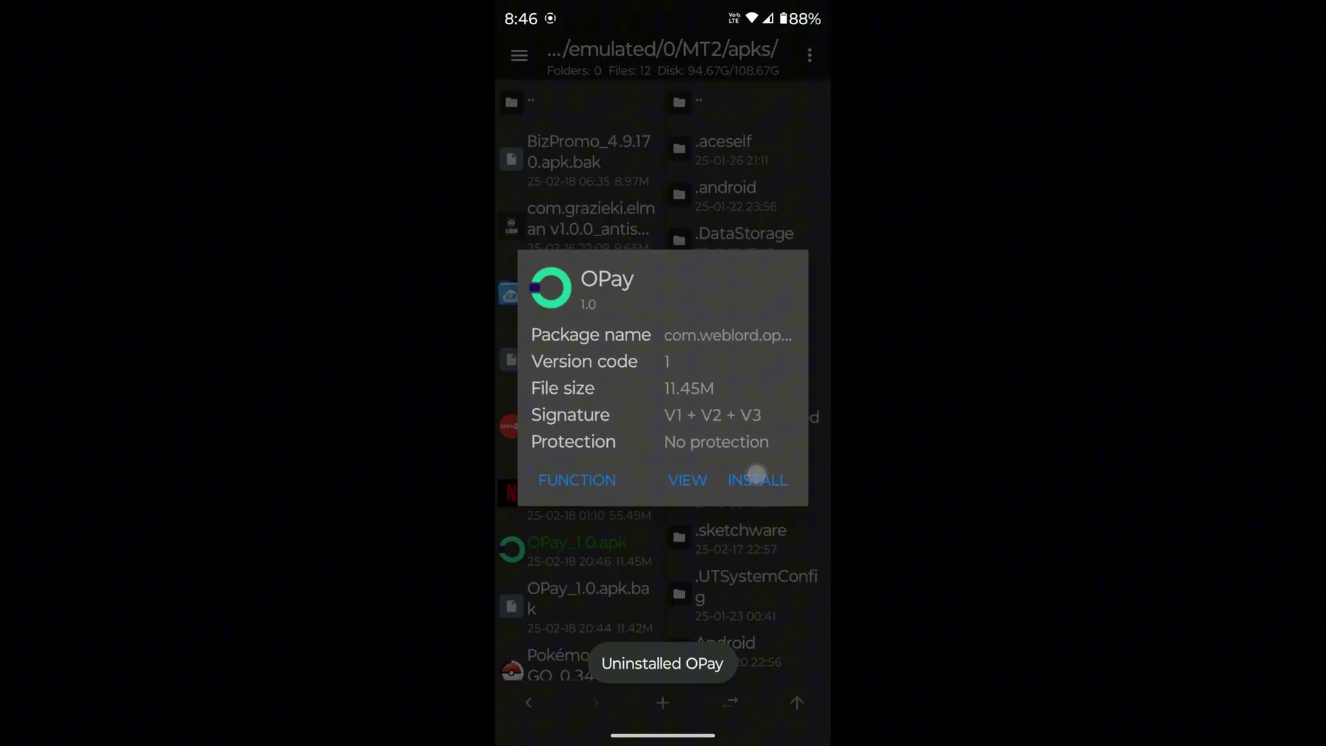
# Install the modified OPay APK, choosing Install anyway past the Play Protect warning.
pyautogui.click(756, 475)
pyautogui.click(771, 438)
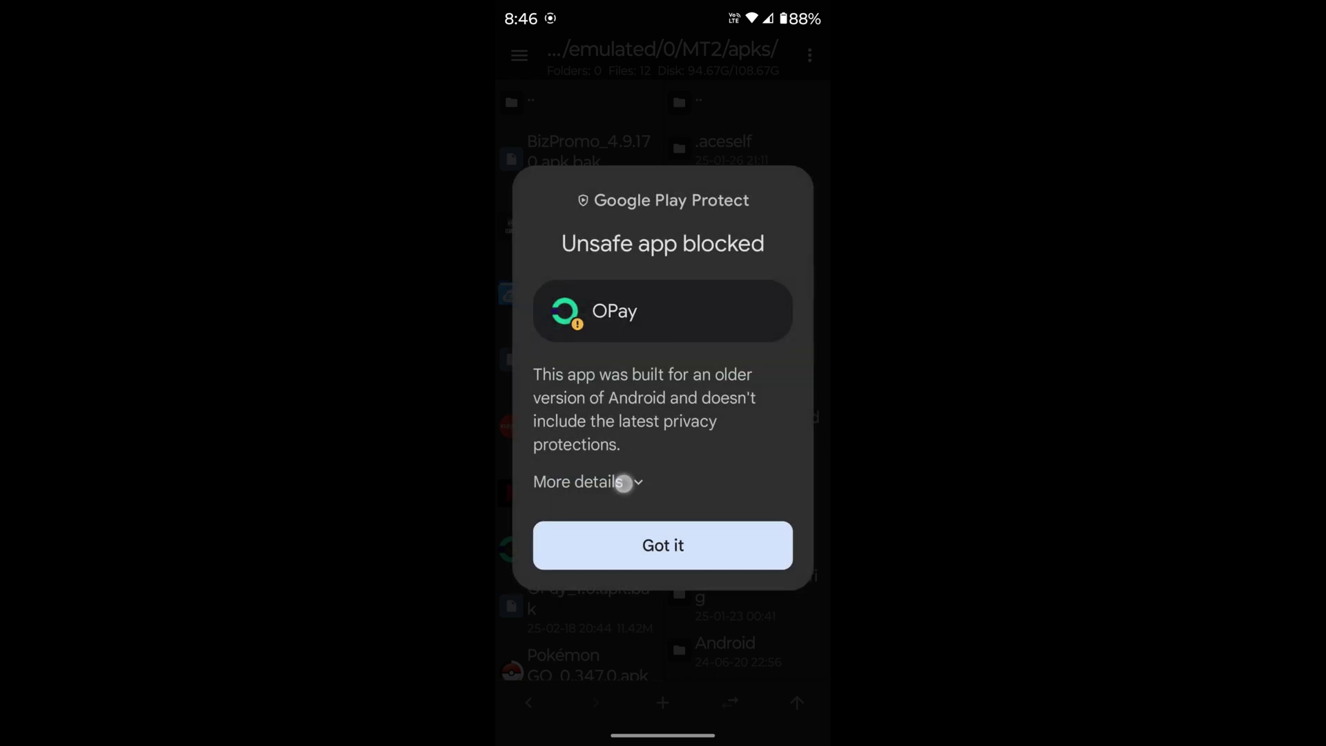
pyautogui.click(624, 482)
pyautogui.click(586, 529)
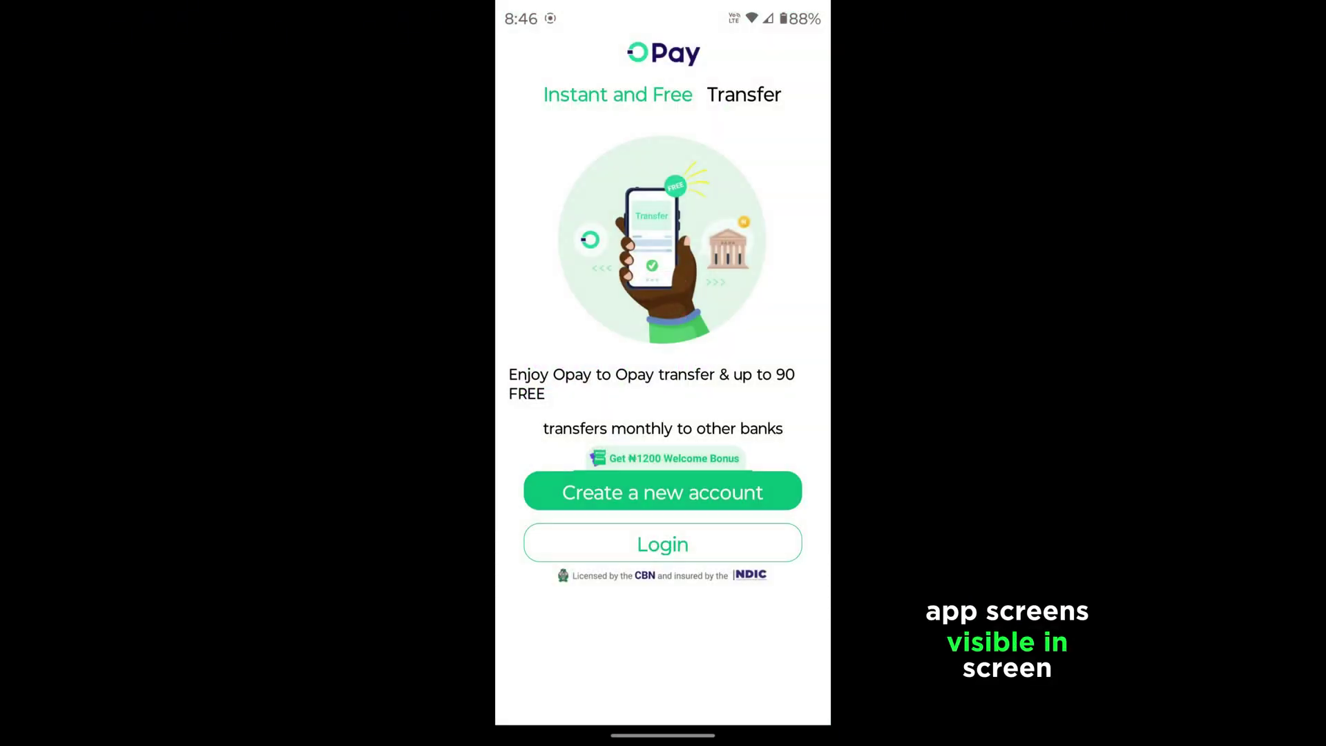
# Log in, answer the file-access request, view Transaction History and return to the OPay home screen.
pyautogui.click(664, 544)
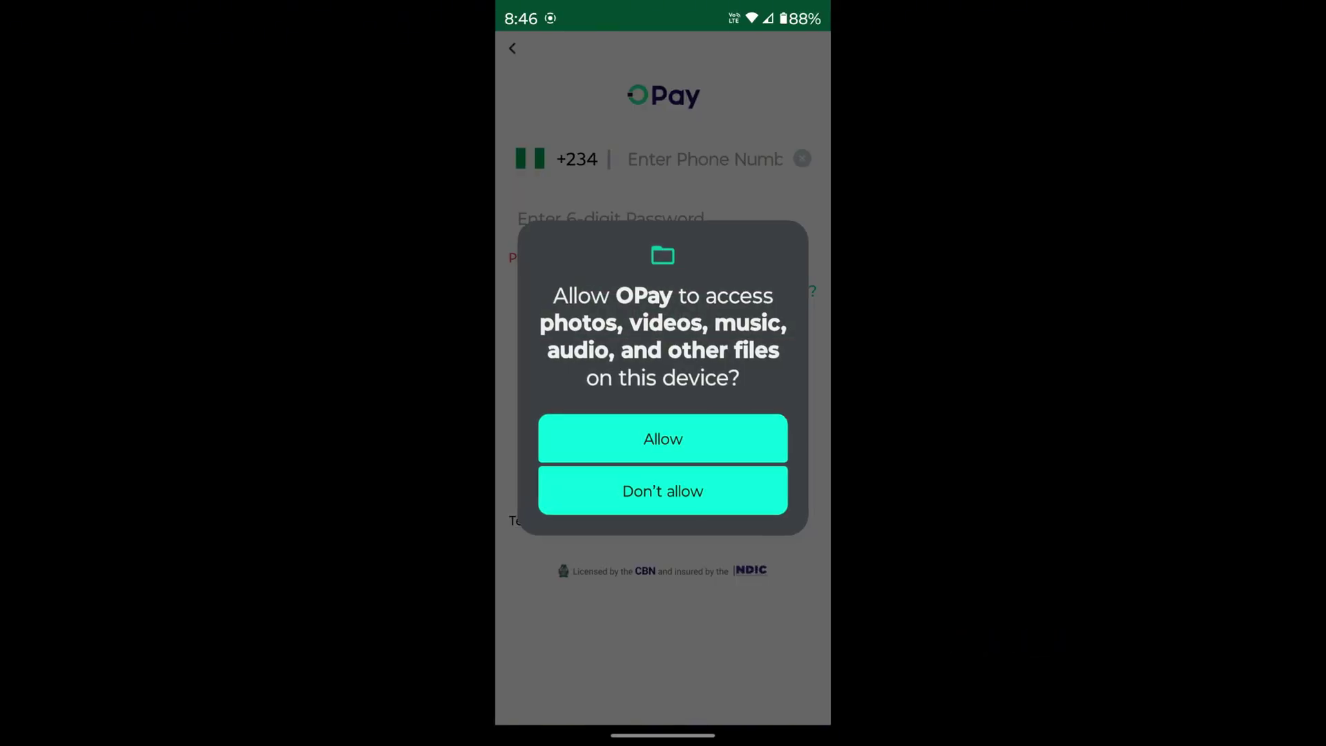
pyautogui.click(698, 441)
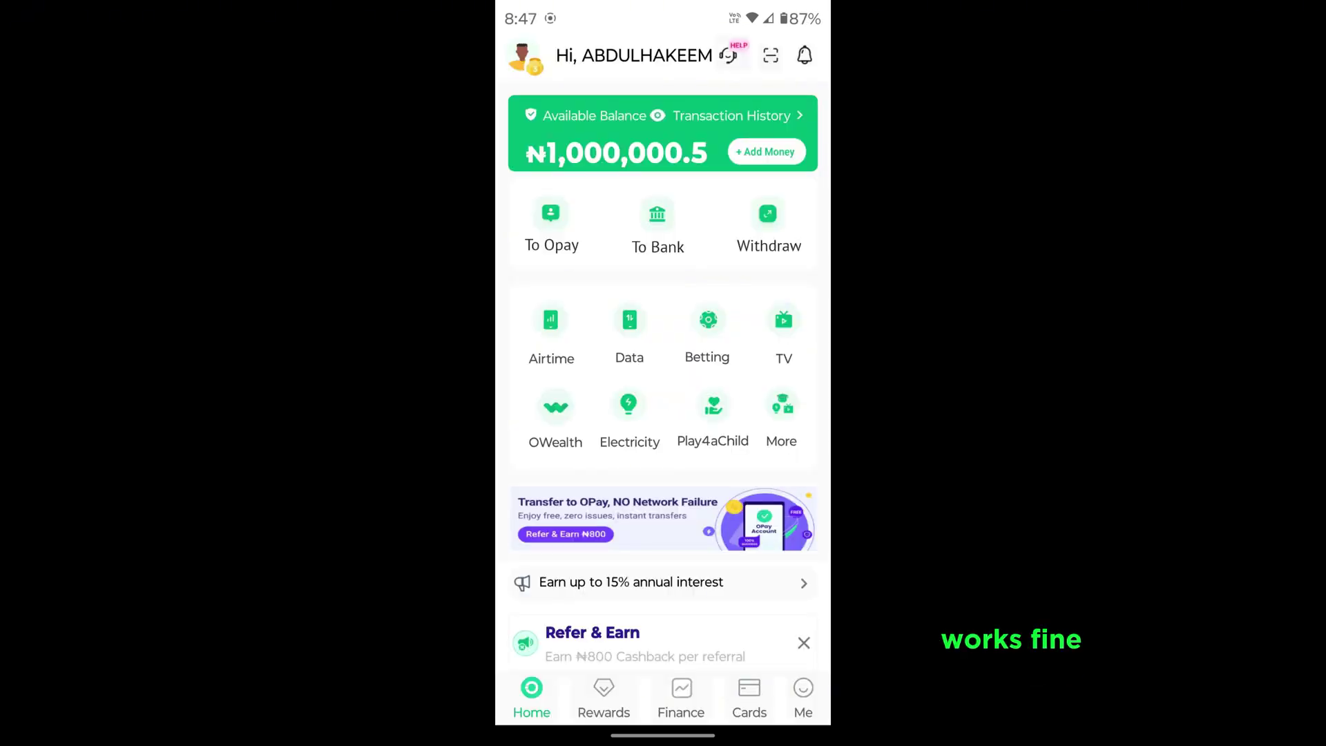
pyautogui.click(732, 114)
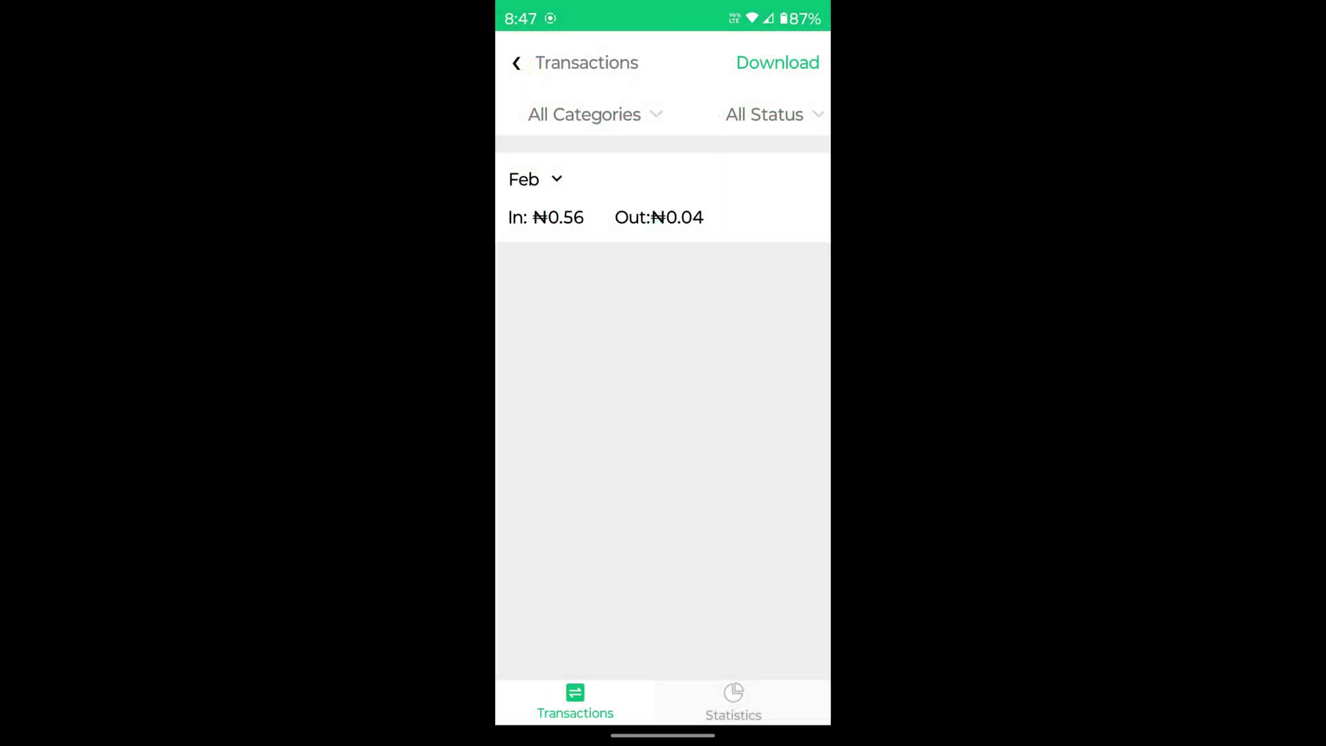
pyautogui.click(517, 62)
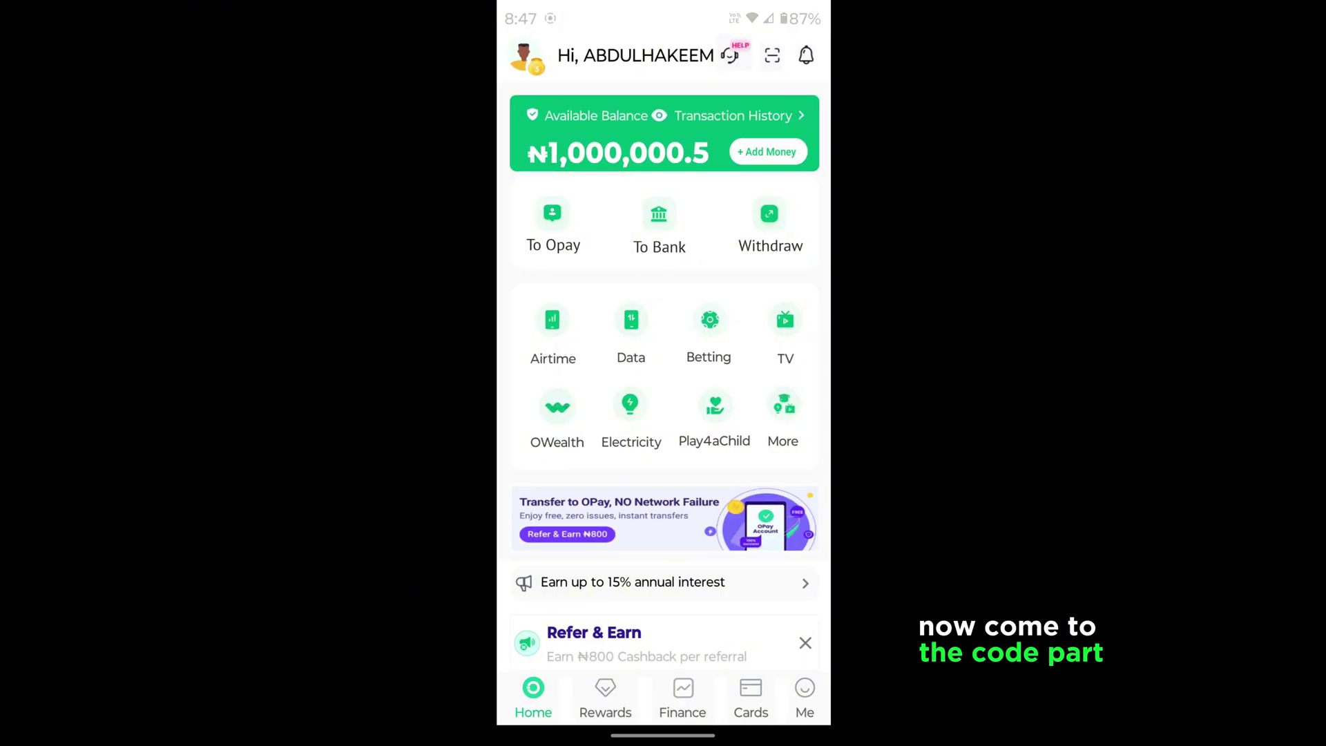